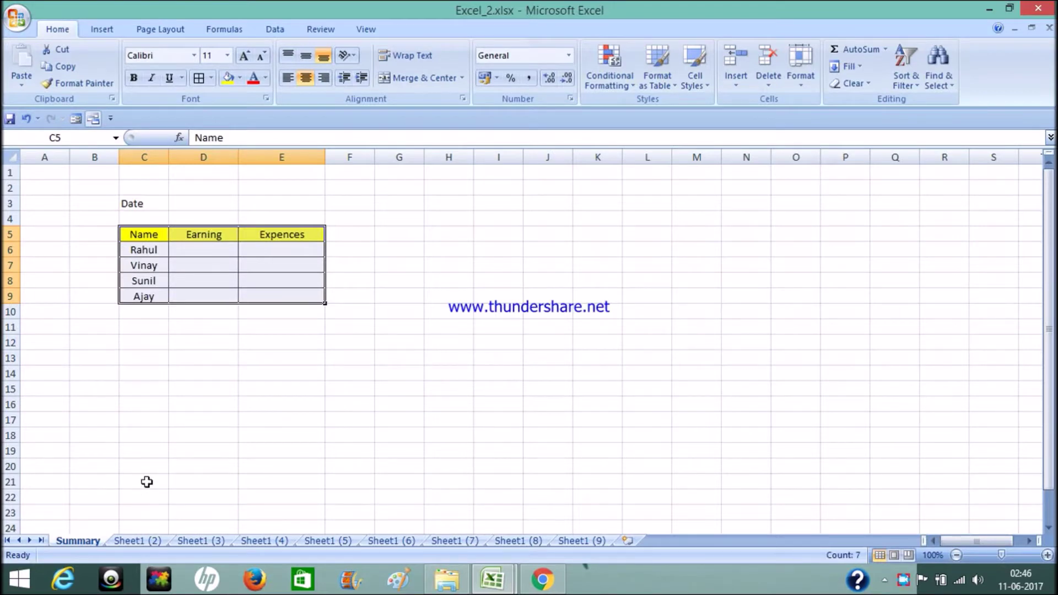
- Switch to Sheet1 (2) and review its Name and Earning entries for Rahul, Vinay and Sunil
left_click(148, 236)
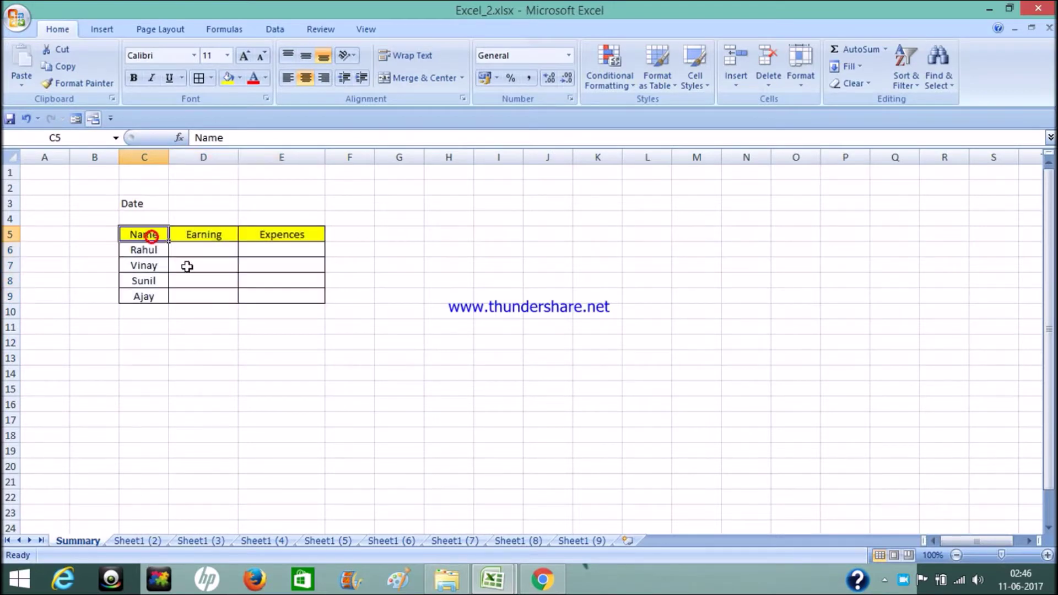
left_click(144, 541)
left_click(147, 235)
left_click(143, 251)
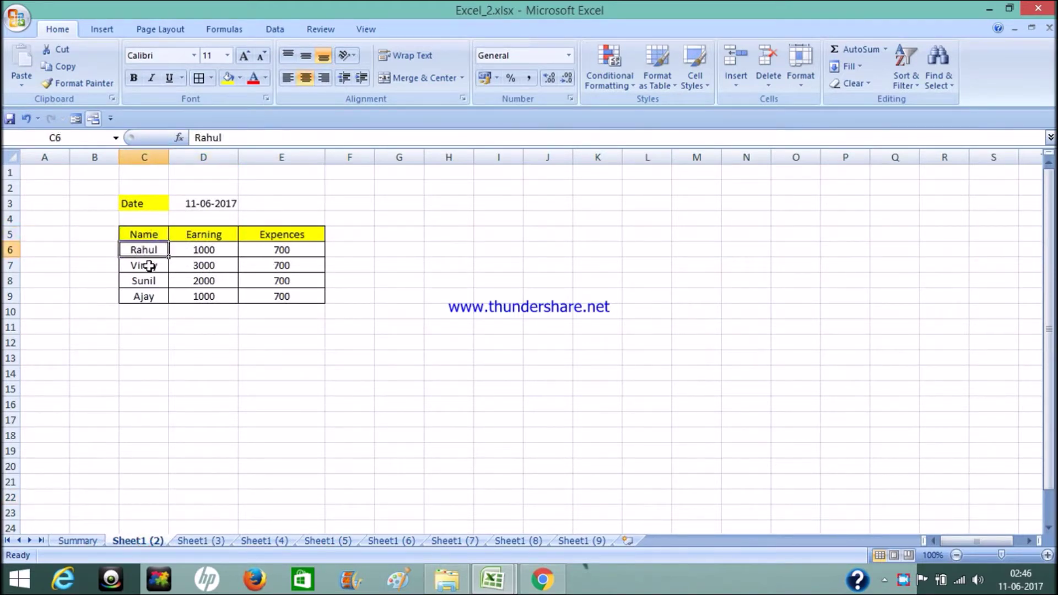
left_click(199, 235)
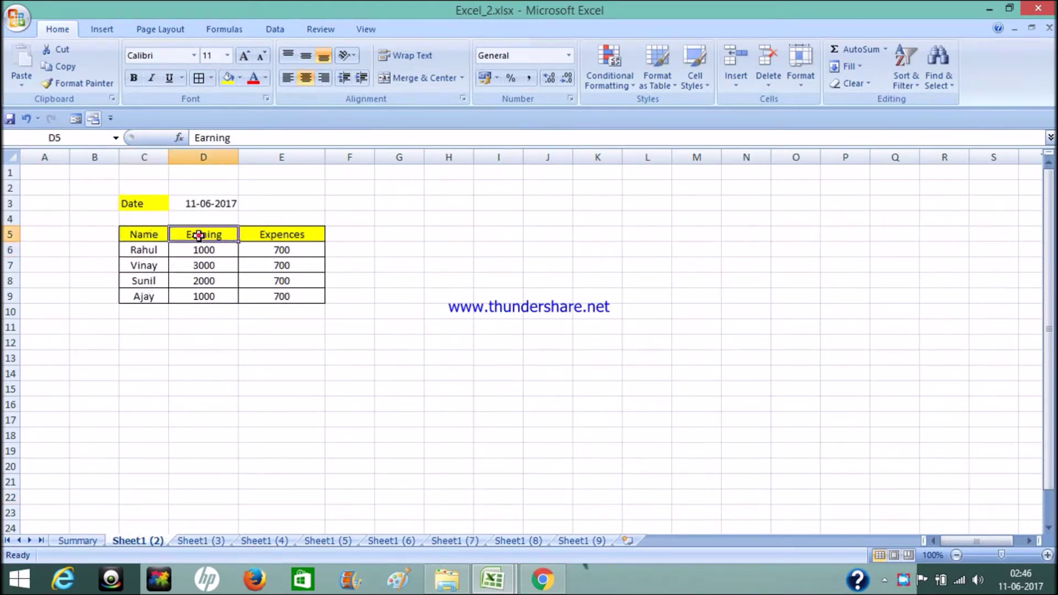
left_click(204, 250)
left_click(206, 266)
left_click(209, 279)
- Change Vinay's Expences in E7 on Sheet1 (2) from 700 to 900
left_click(277, 251)
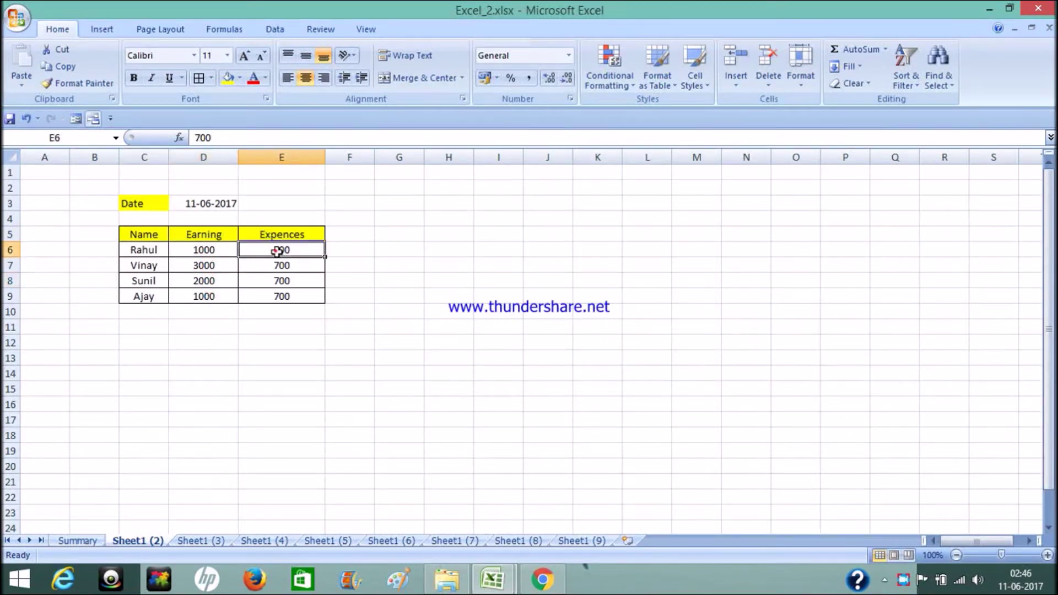
left_click(280, 266)
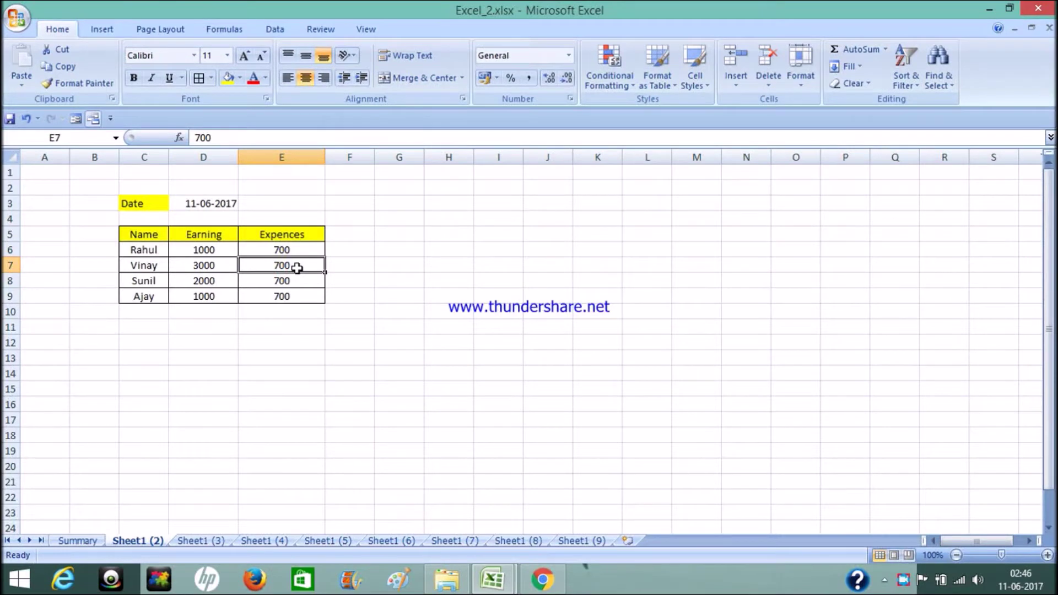
type("90")
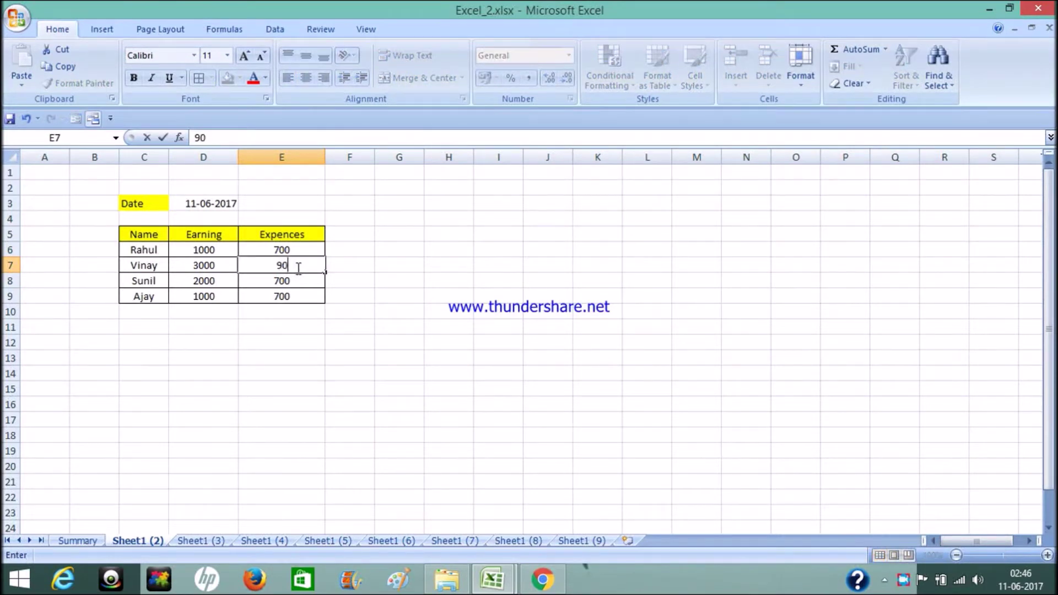
type("0")
key("Return")
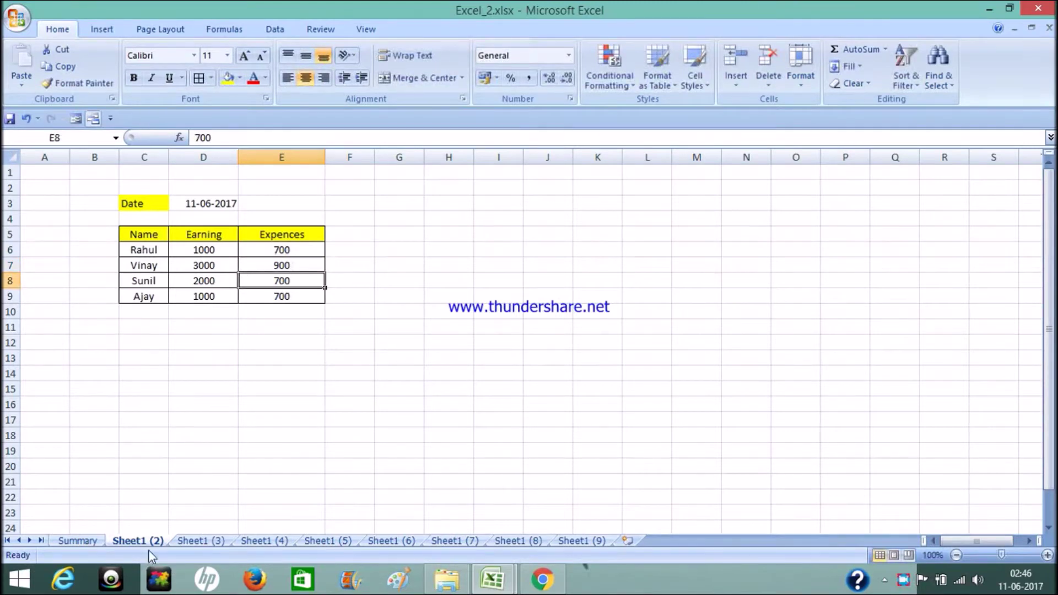
double_click(137, 540)
- Rename the tabs Sheet1 (2), Sheet1 (3) and Sheet1 (4) to 1, 2 and 3
type("1")
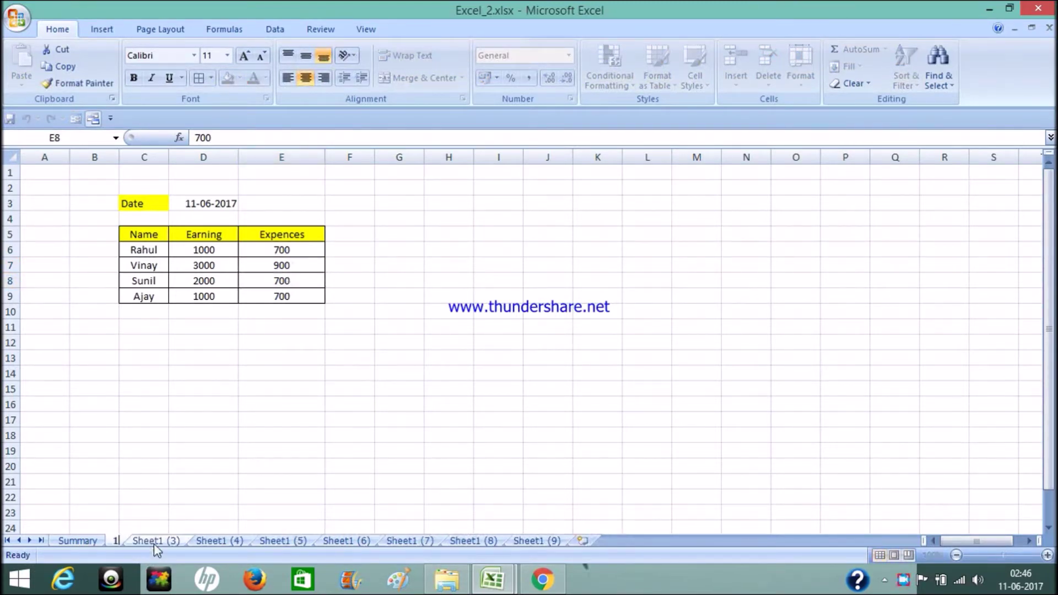
left_click(152, 540)
double_click(155, 540)
type("2")
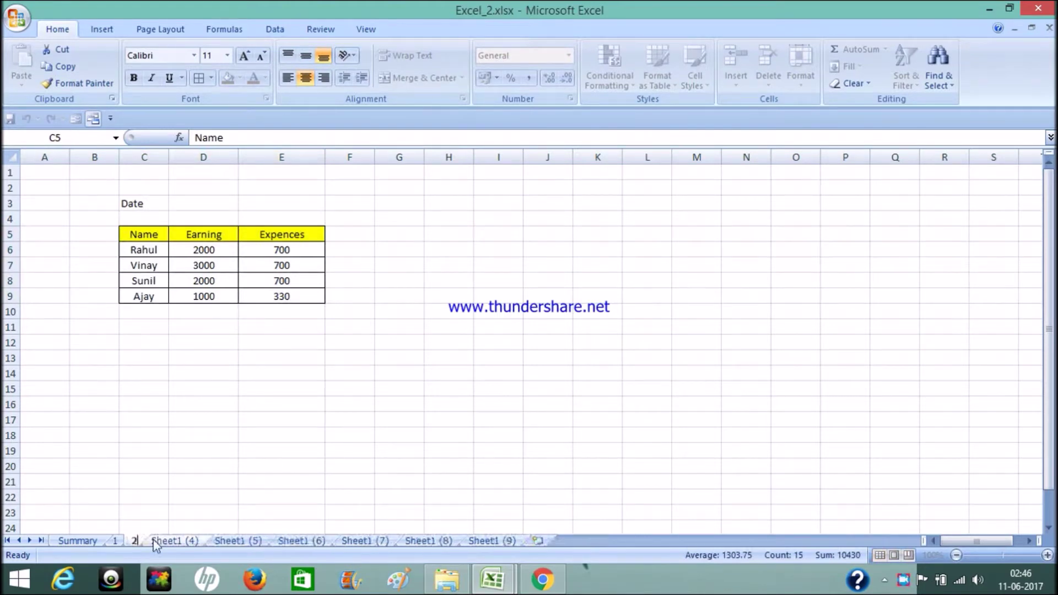
left_click(170, 540)
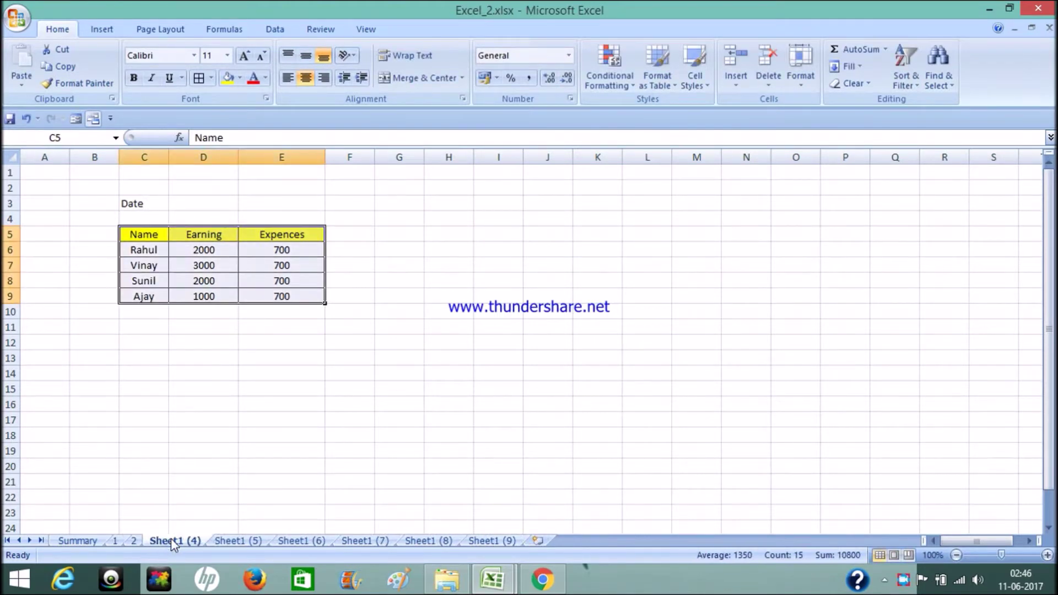
double_click(171, 540)
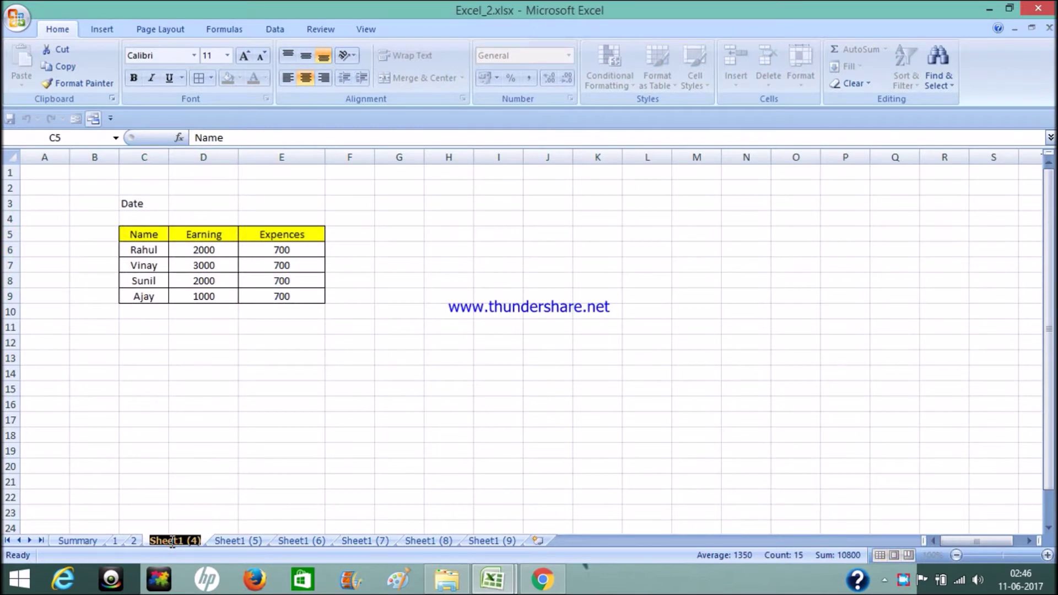
type("3")
left_click(446, 540)
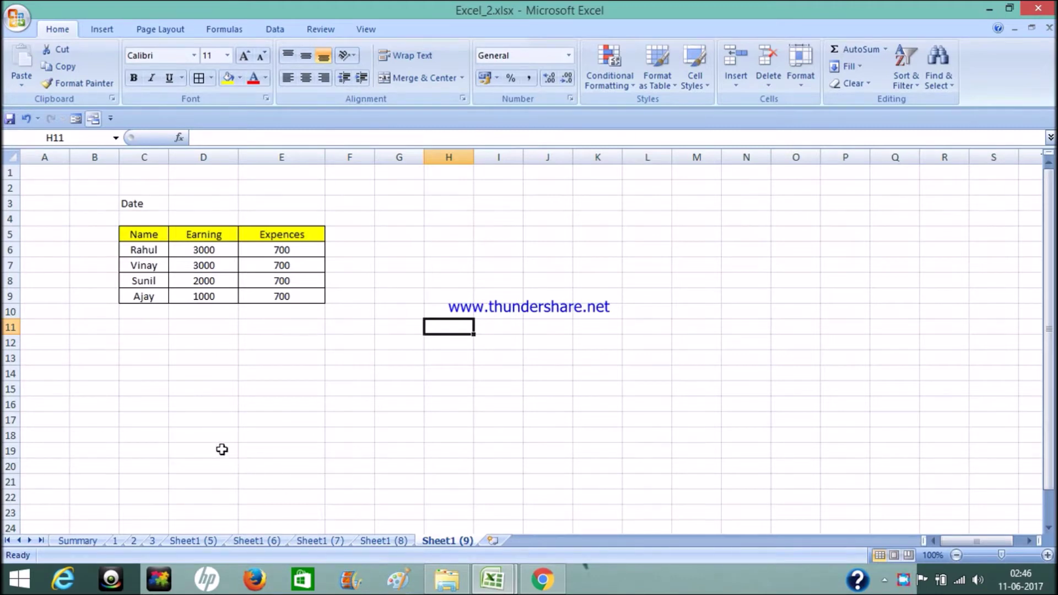
left_click(91, 541)
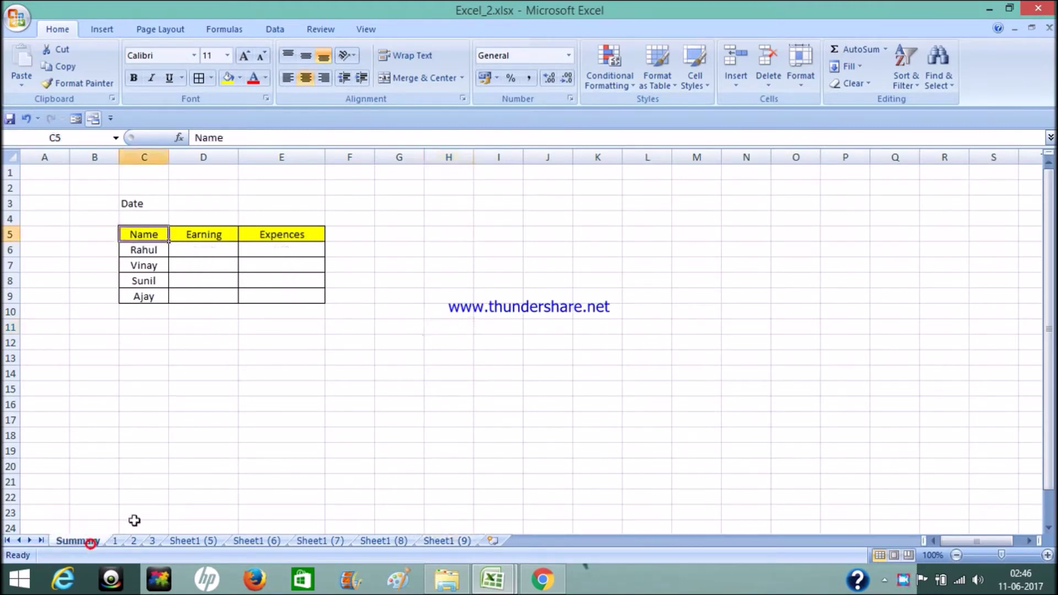
- Relabel Summary cell C3 from Date to month
left_click(208, 250)
left_click(146, 202)
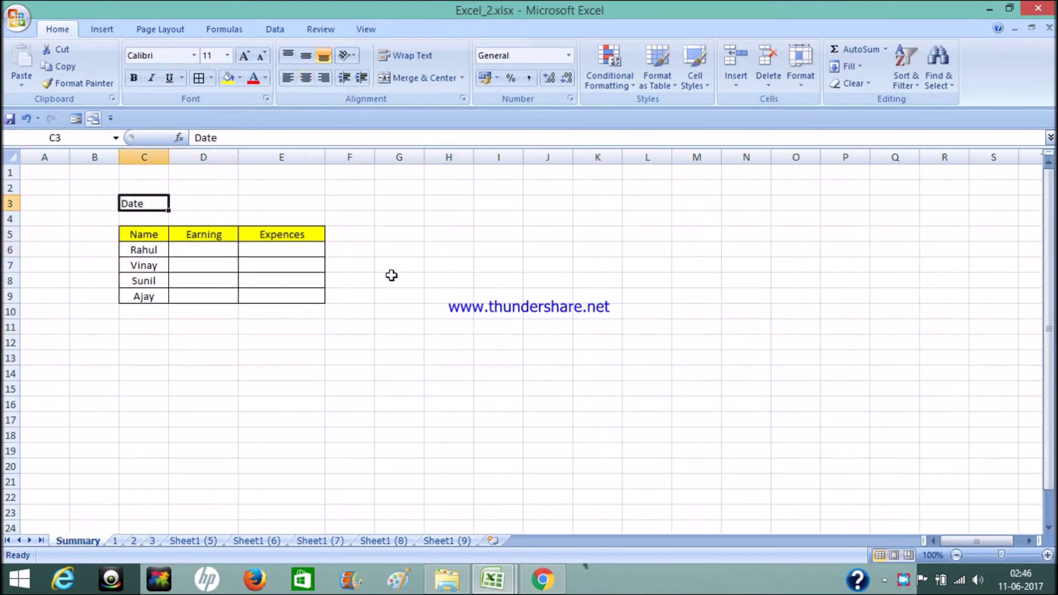
type("mo")
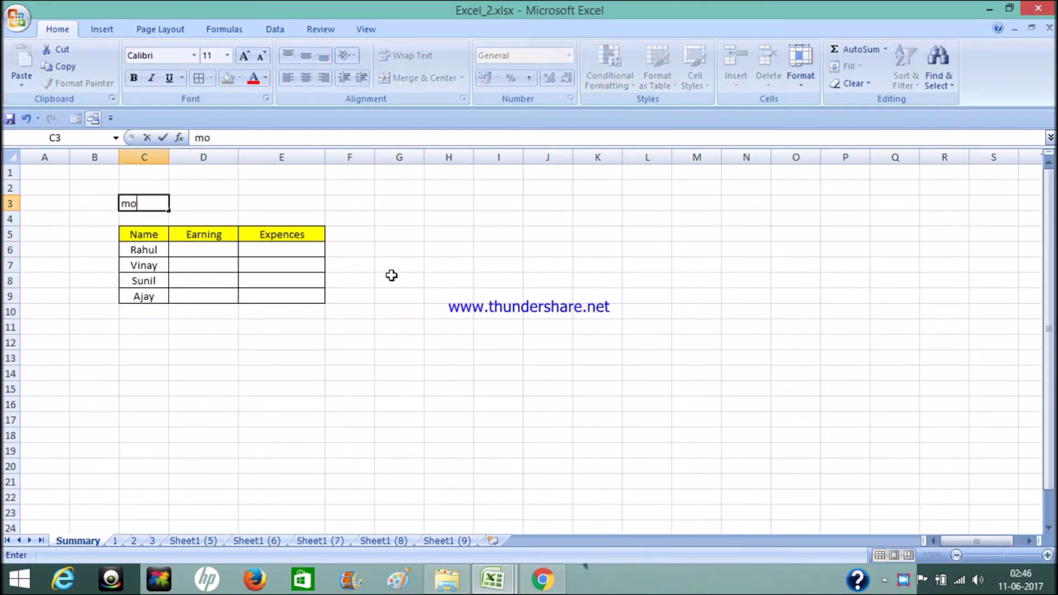
type("nth")
key("Return")
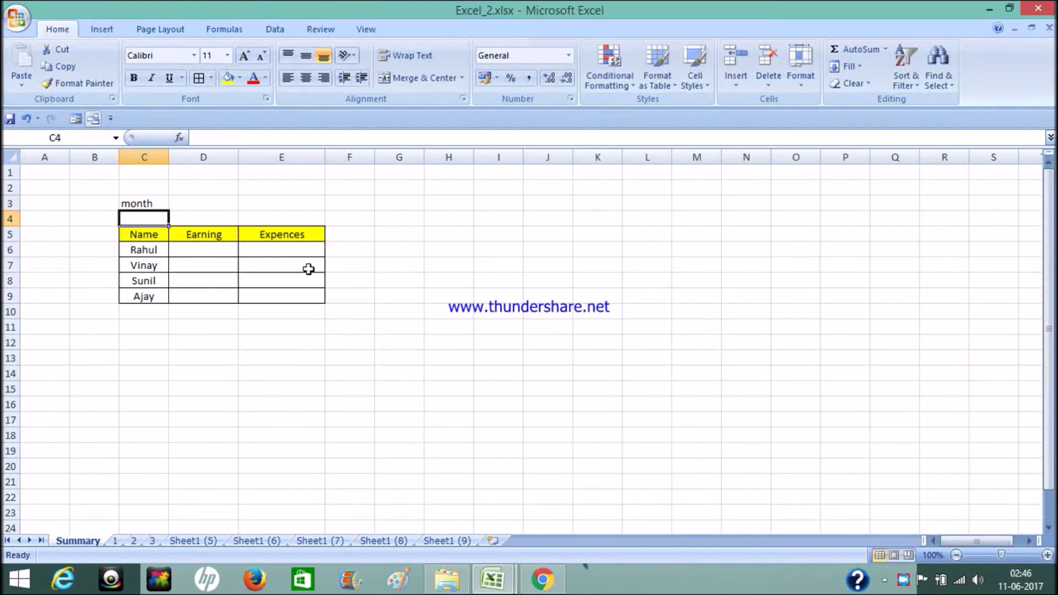
left_click(213, 253)
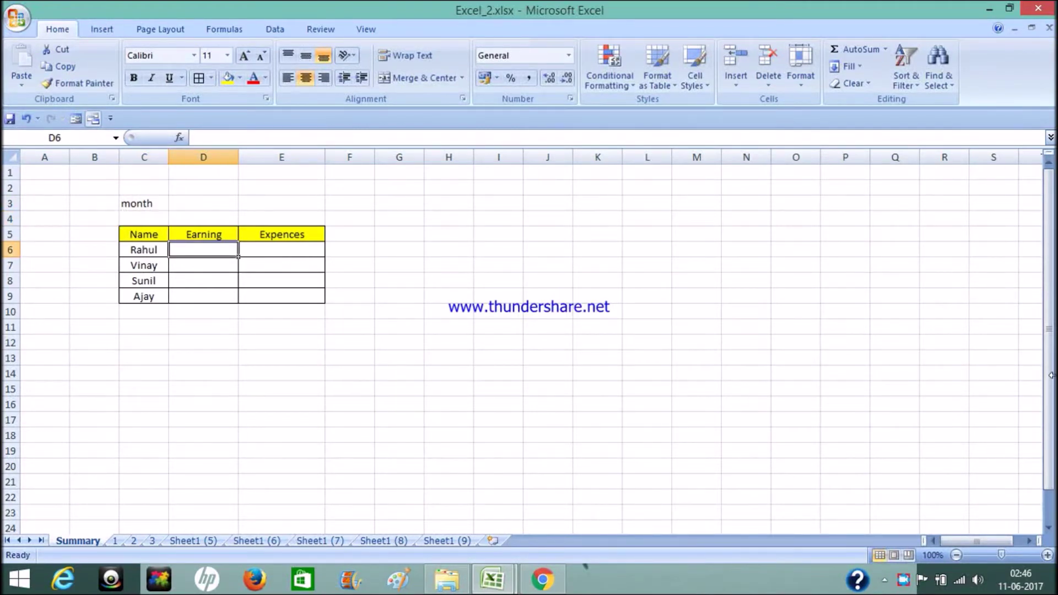
type("=")
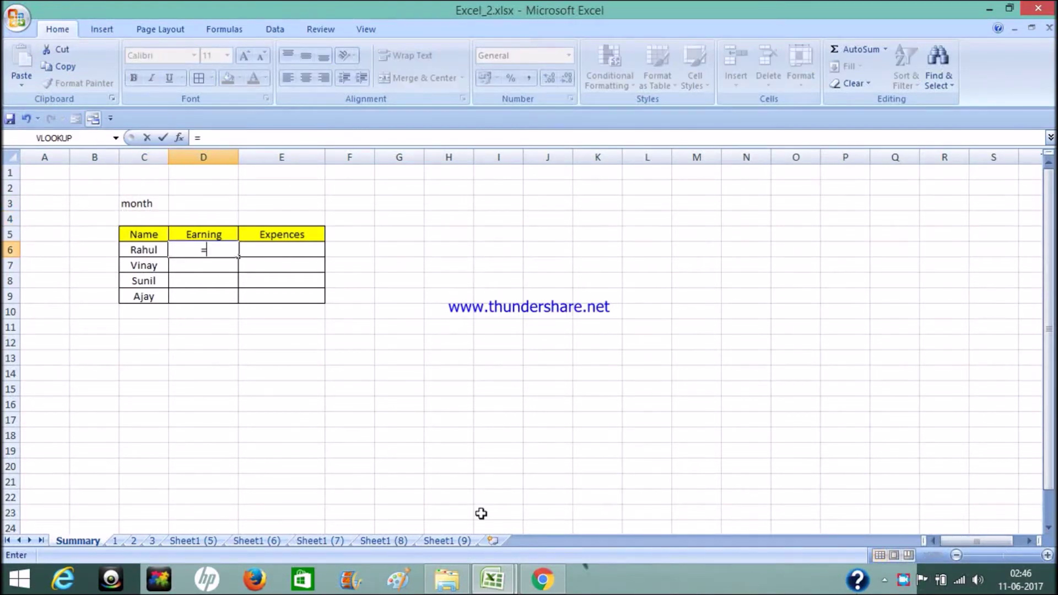
- Enter ='1'!D6+'2'!D6 in Summary D6 so Rahul's earning totals 3000
left_click(115, 540)
left_click(208, 251)
type("+")
left_click(134, 540)
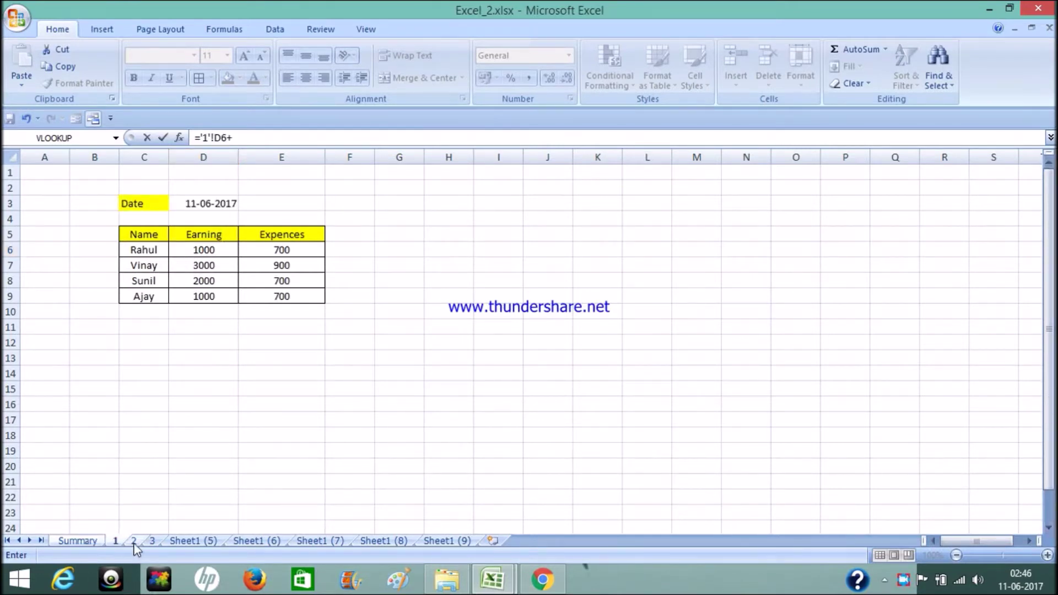
left_click(215, 246)
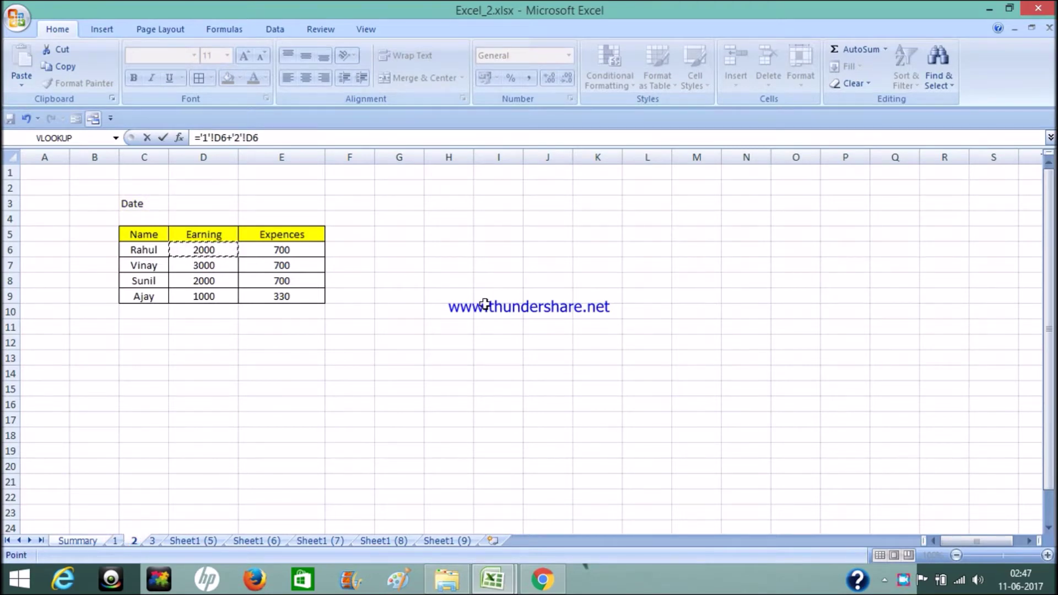
key("Return")
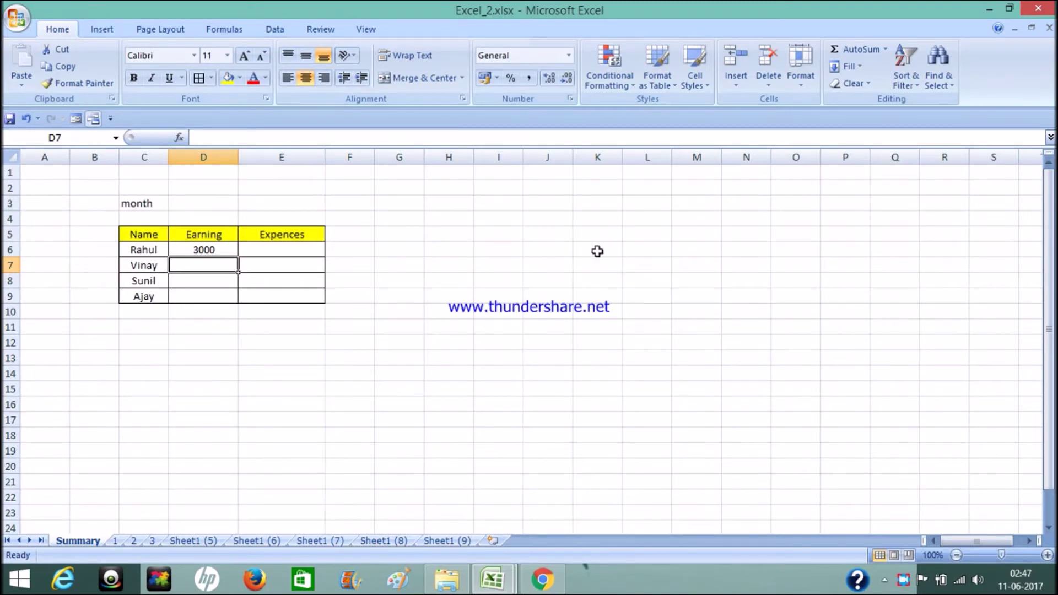
left_click(193, 322)
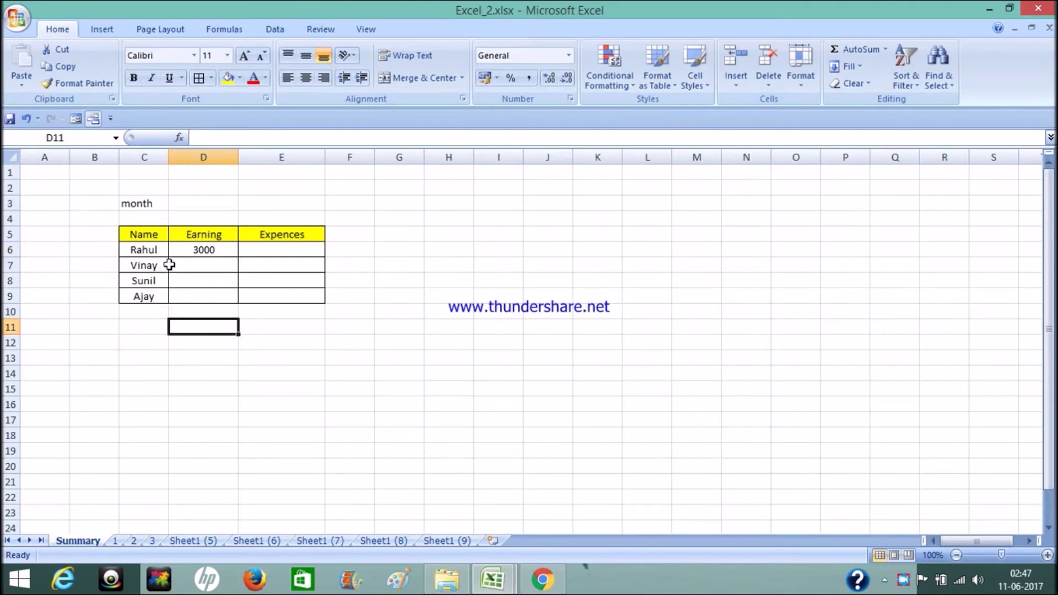
- Start a SUM in Summary D6 over cell D6 of sheets 1 through Sheet1 (9)
left_click(215, 246)
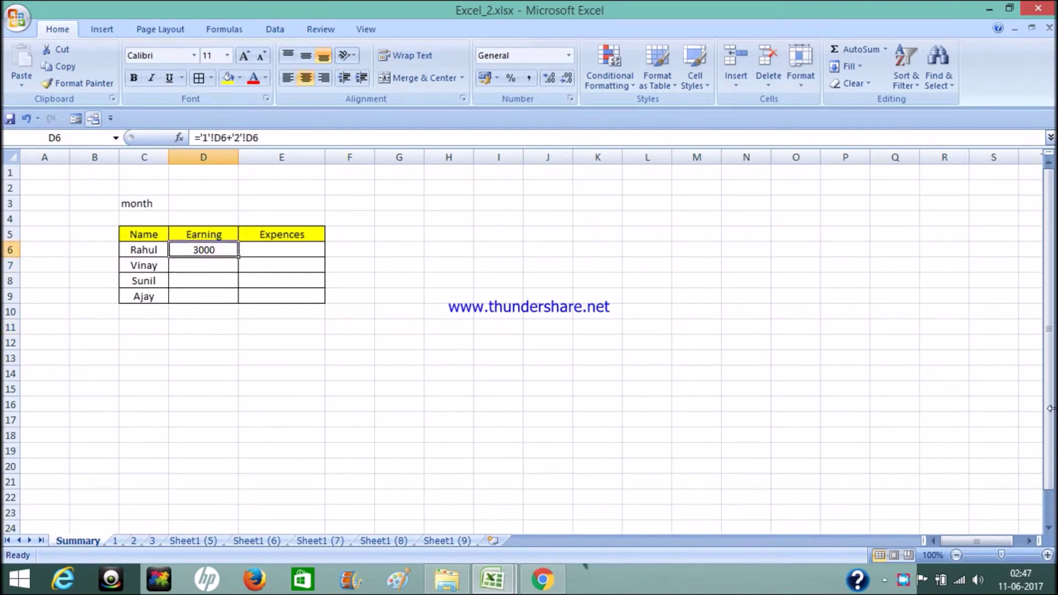
type("=")
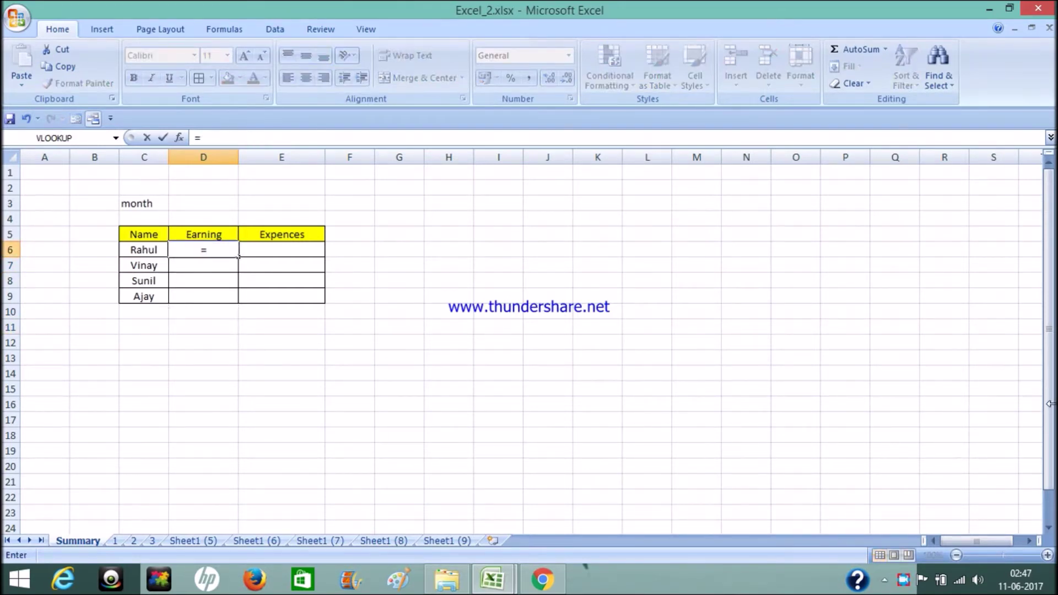
type("sum")
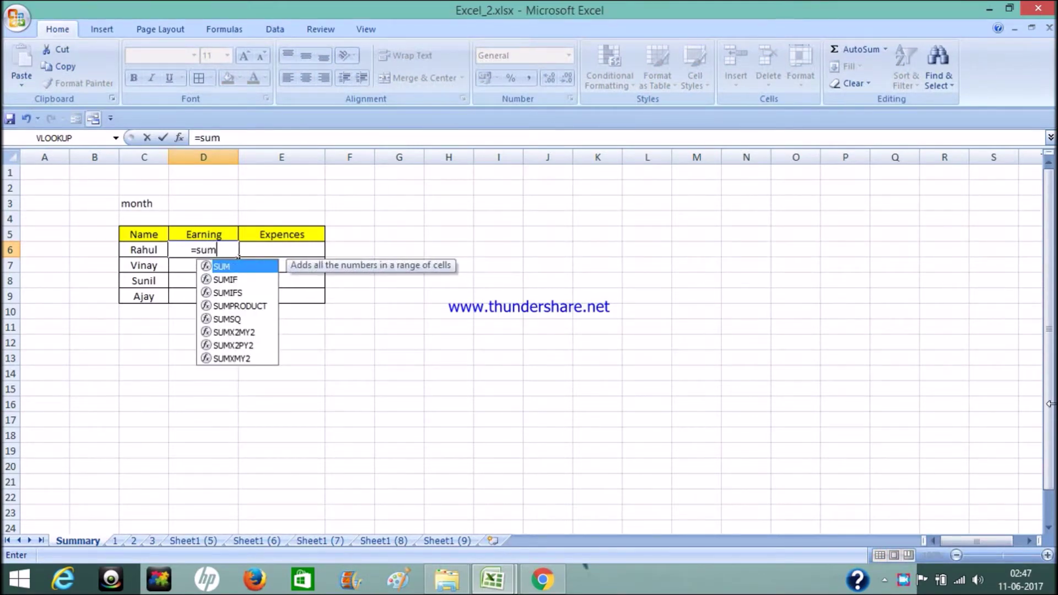
key("Tab")
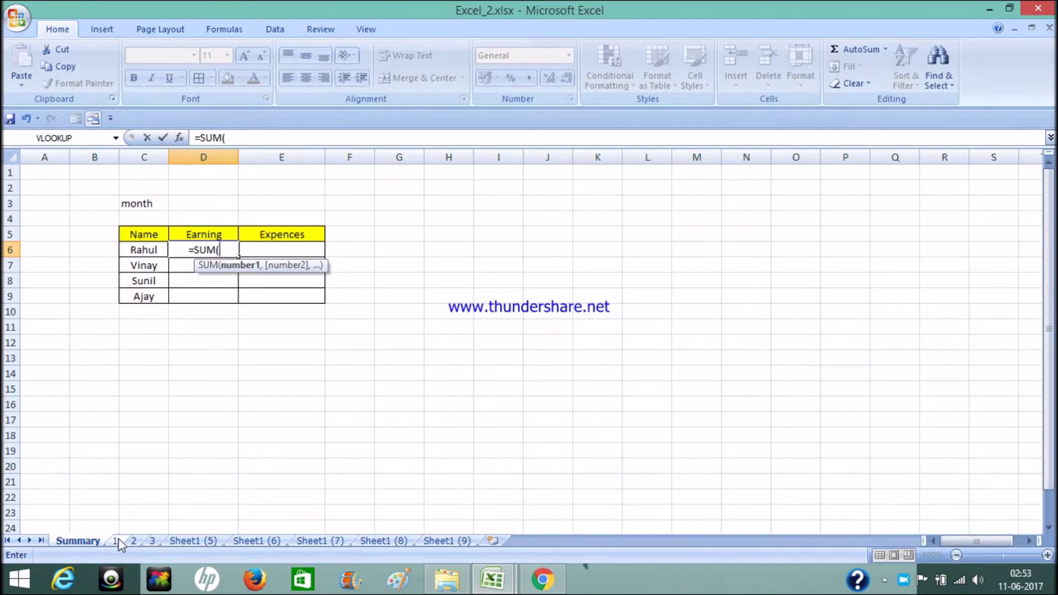
left_click(117, 541)
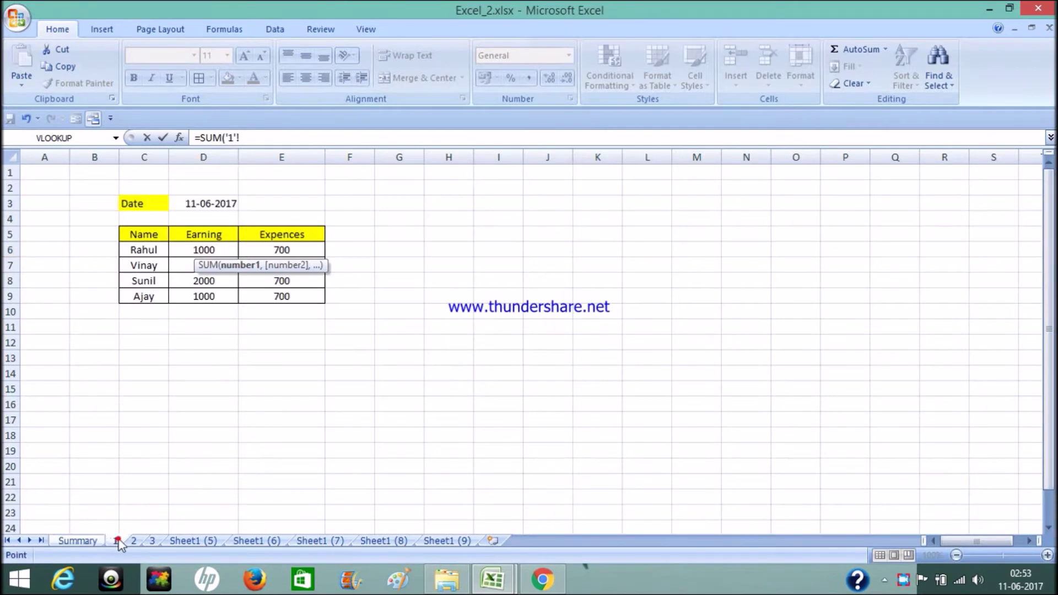
left_click(236, 136)
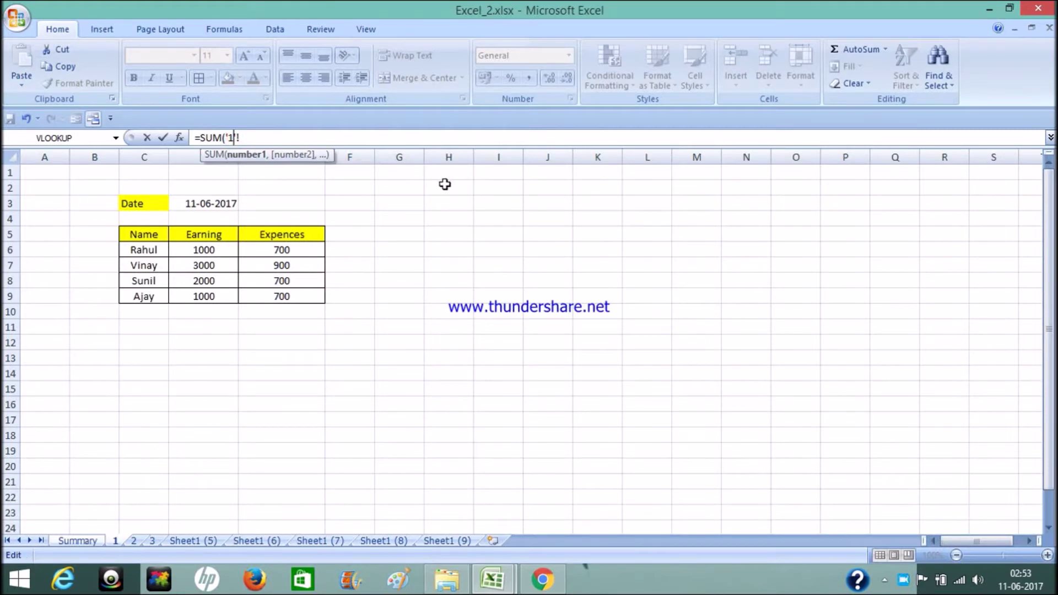
type(":")
left_click(450, 541)
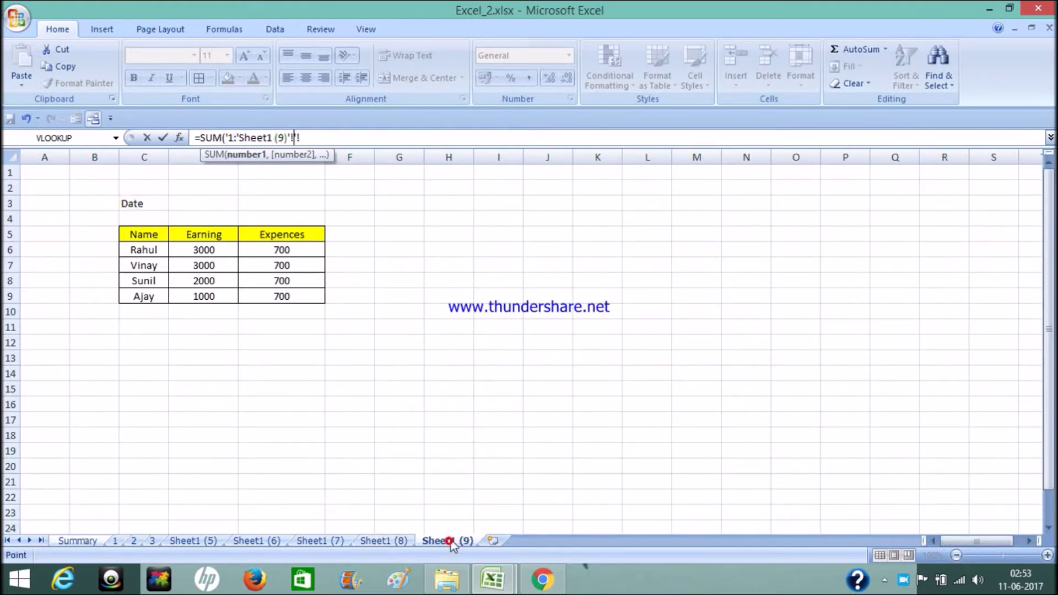
left_click(222, 250)
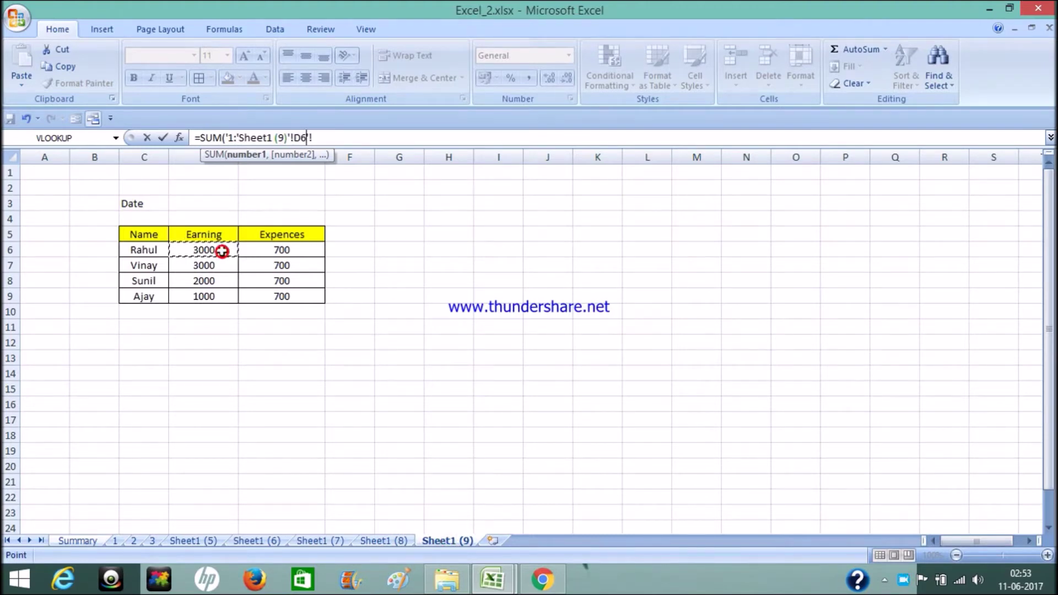
- Delete the stray apostrophe so D6 holds =SUM('1:Sheet1 (9)'!D6), showing 17000
left_click(337, 136)
left_click(241, 137)
key("BackSpace")
left_click(313, 139)
type(")")
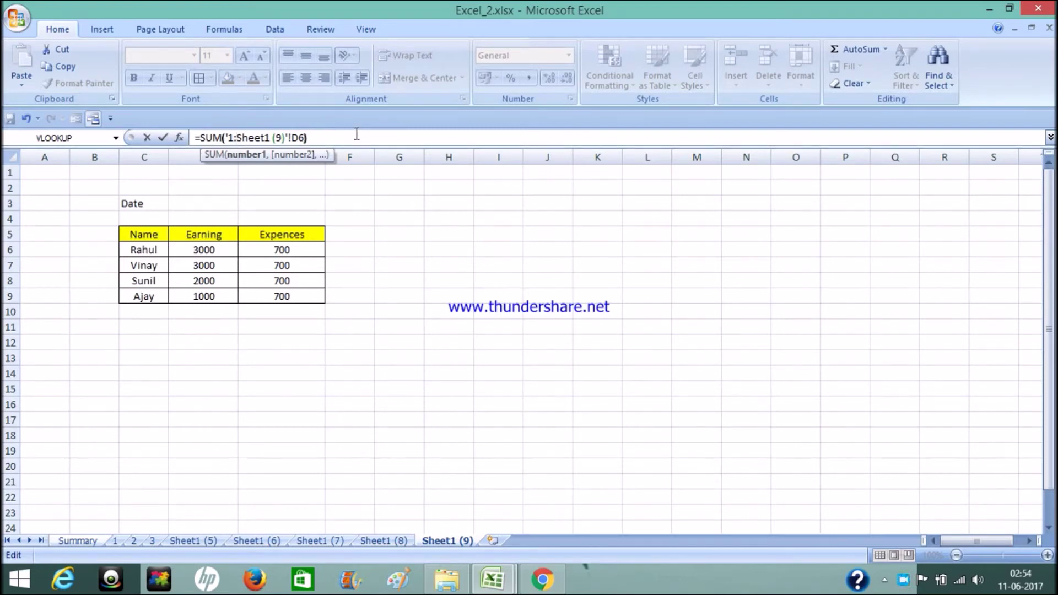
key("Return")
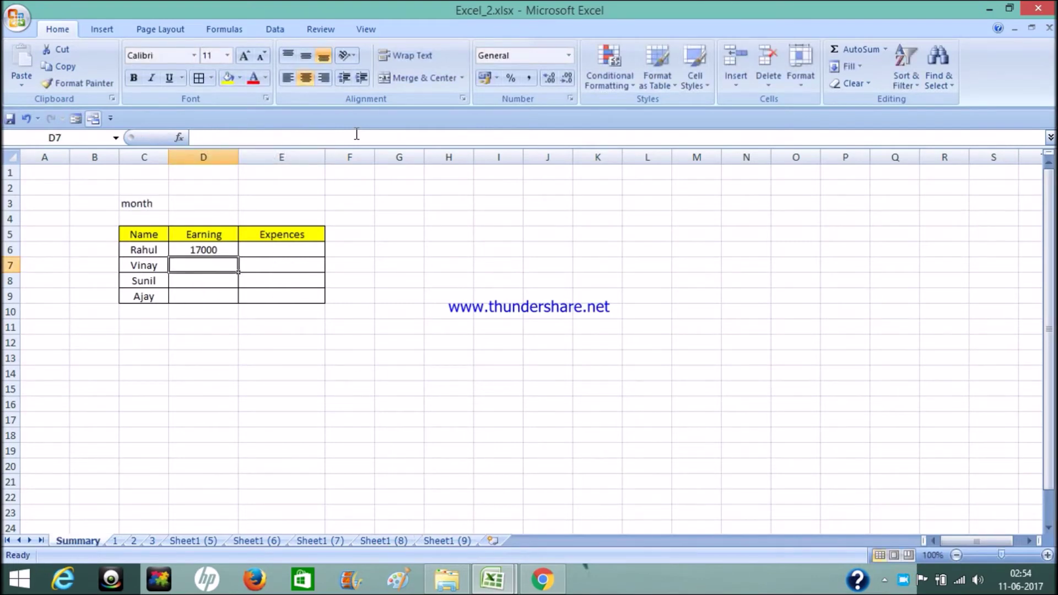
- Fill the D6 3-D SUM down to D9, giving Earning 17000, 24000, 16000, 8000
key("Up")
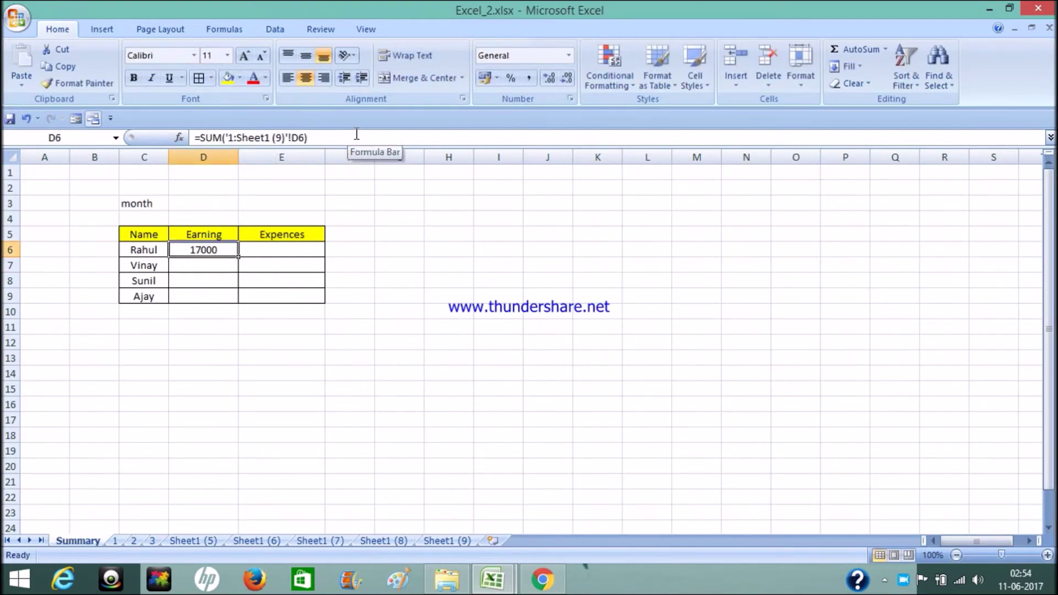
key("Down")
key("Up")
key("shift+Down")
key("shift+Down")
key("shift+Down")
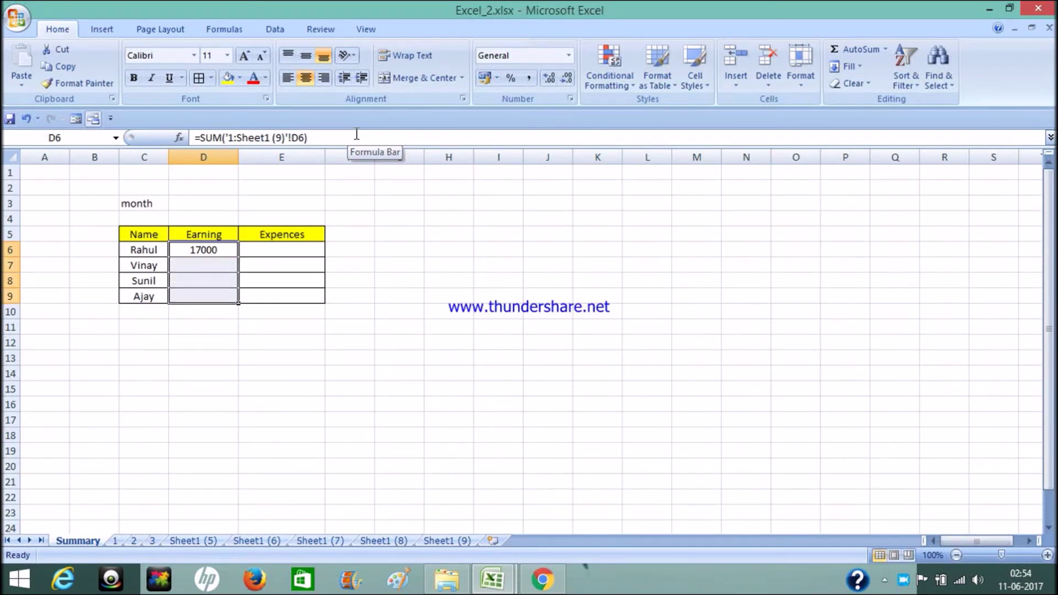
key("ctrl+d")
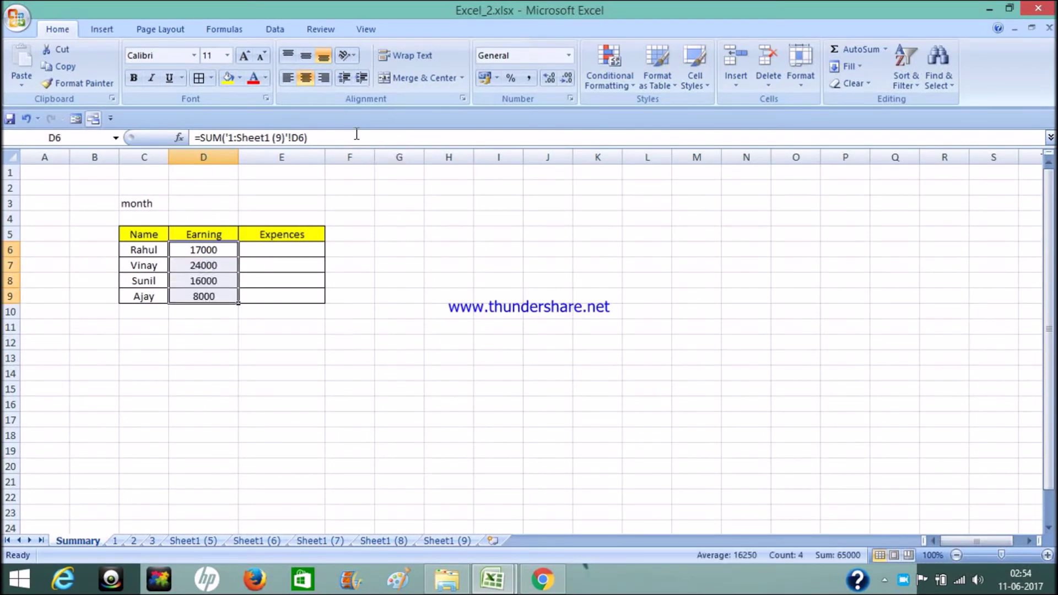
- Copy the Earning formulas into Expences E6:E9, giving 5600, 5800, 5600, 5230
key("ctrl+c")
key("Right")
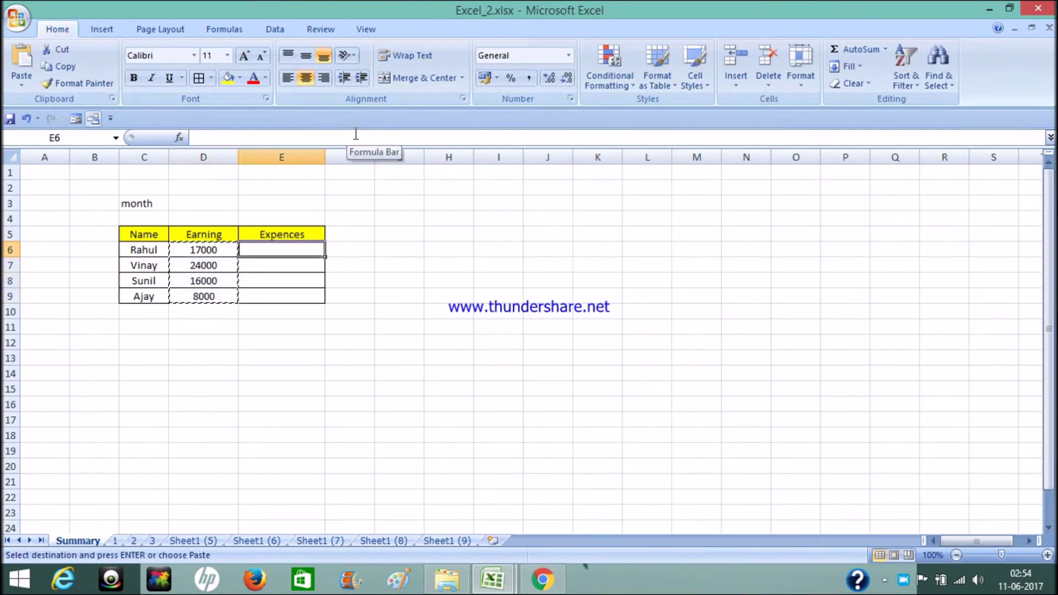
key("Return")
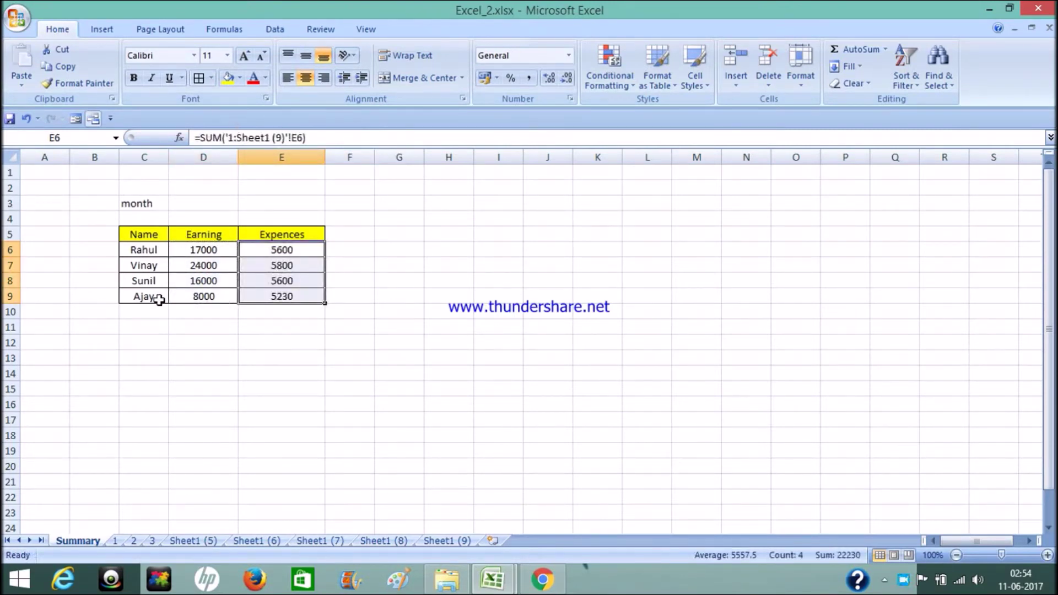
left_click(202, 233)
left_click(205, 250)
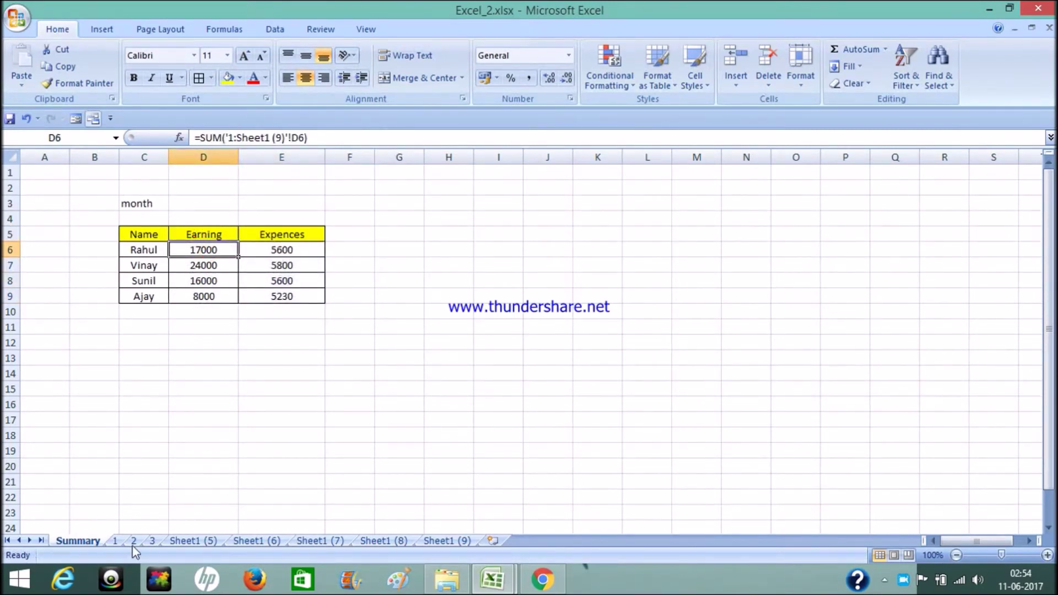
- Review Sheet1 (9), Sheet1 (8) and Sheet1 (7), then check the D9 formula on Summary
left_click(447, 541)
left_click(382, 541)
left_click(319, 541)
left_click(81, 541)
left_click(204, 295)
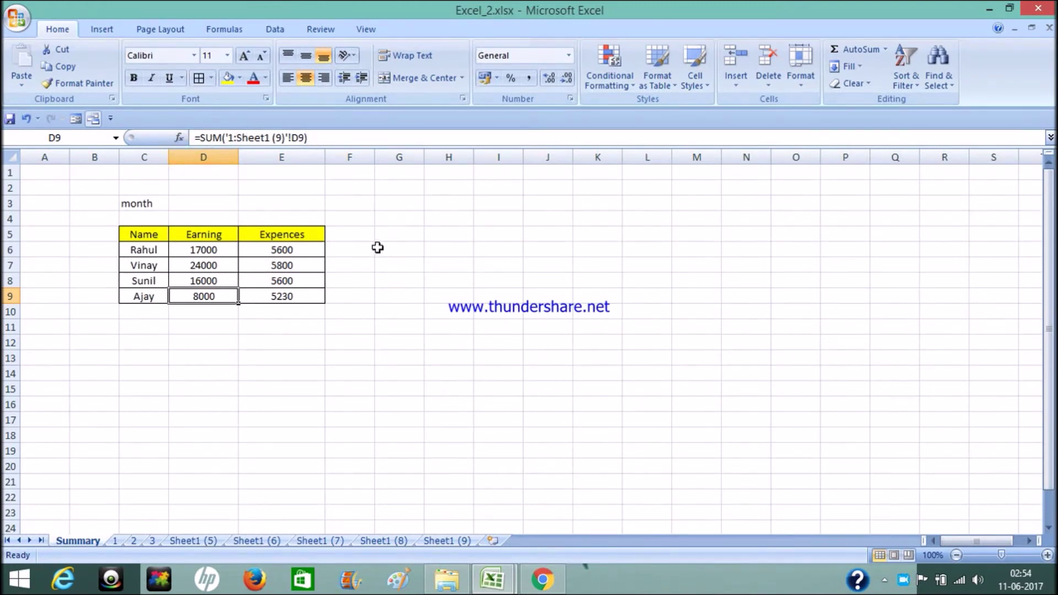
- Enter =SUM(D6:E6) in Summary F6, showing Rahul's total of 22600
left_click_drag(366, 249, 386, 249)
key("shift+Left")
type("=")
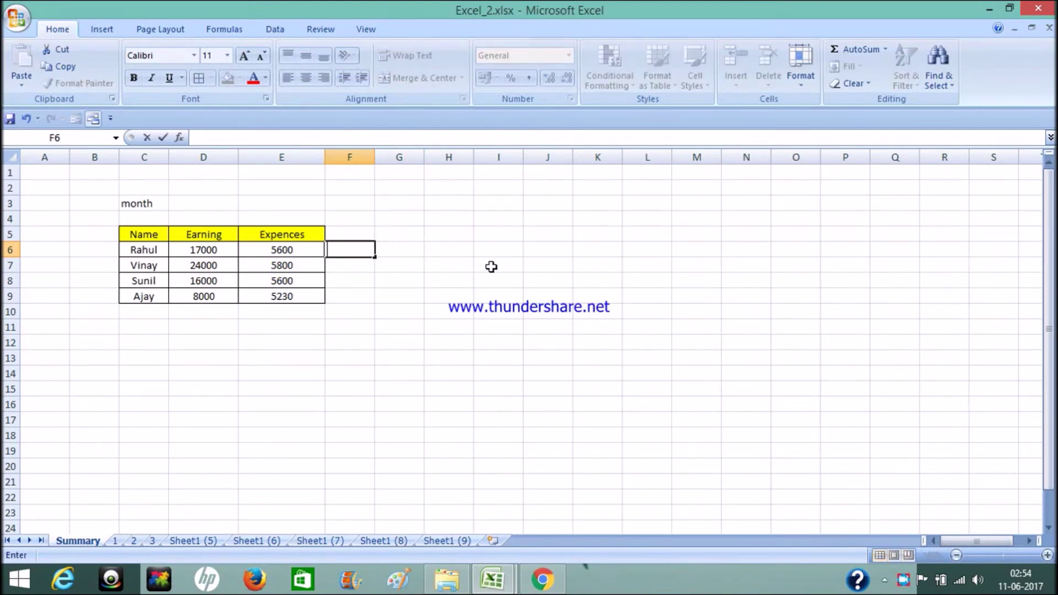
type("sum")
key("Tab")
key("Left")
key("Left")
key("shift+Right")
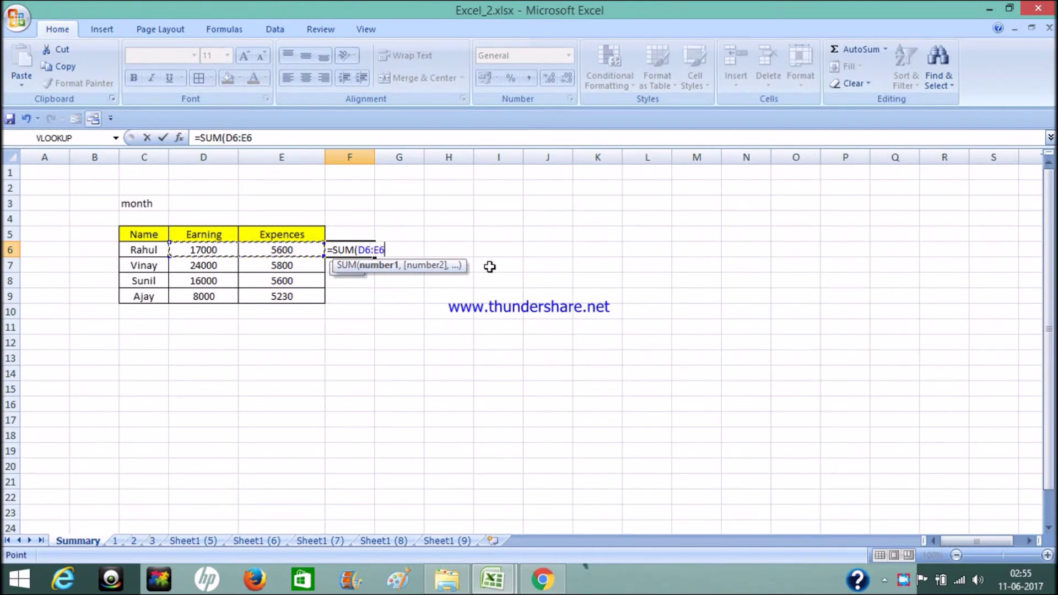
key("Return")
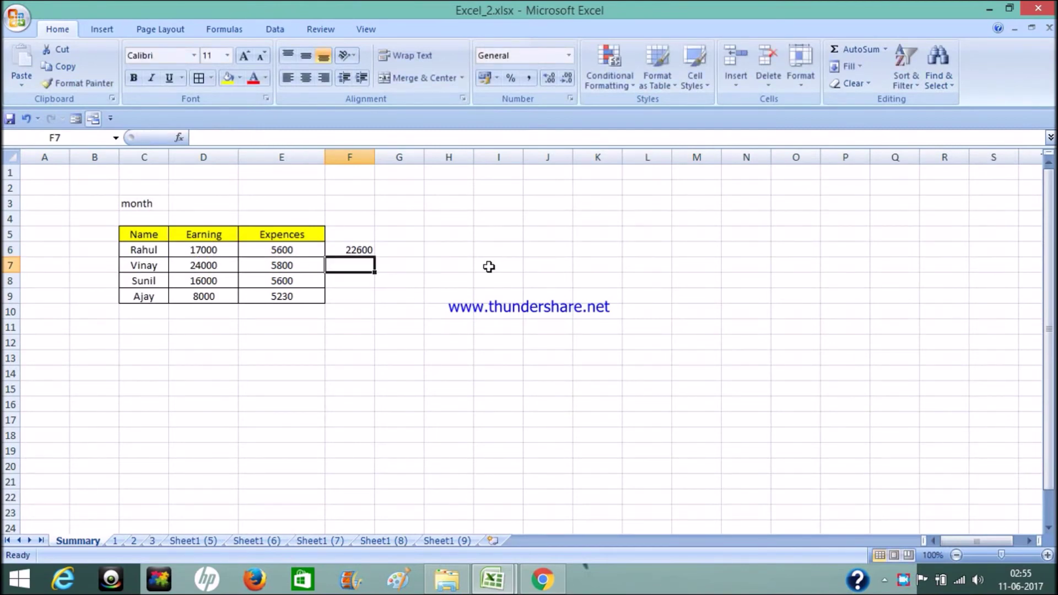
key("Up")
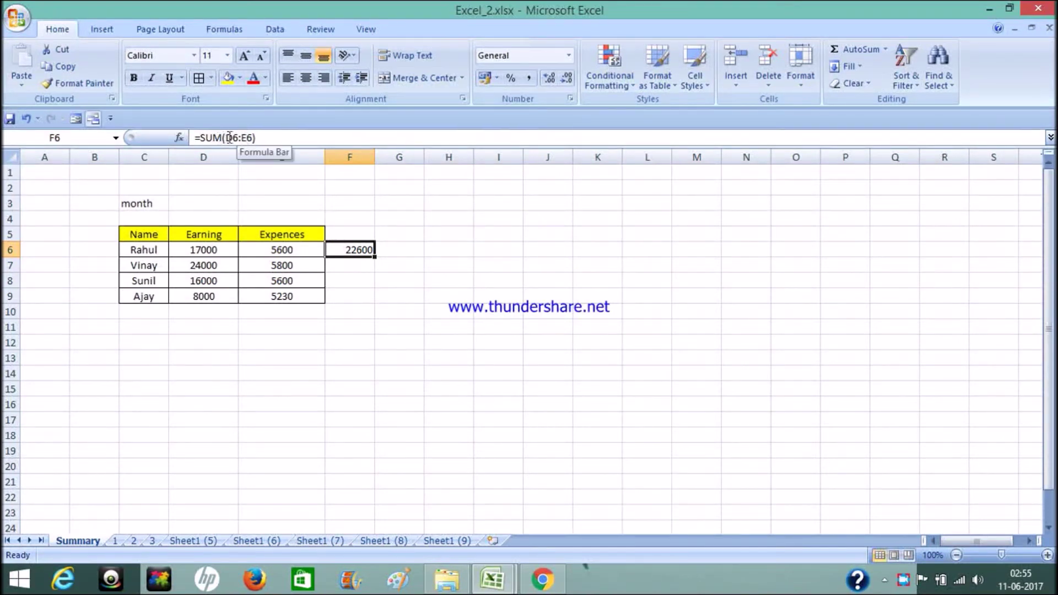
left_click(204, 248)
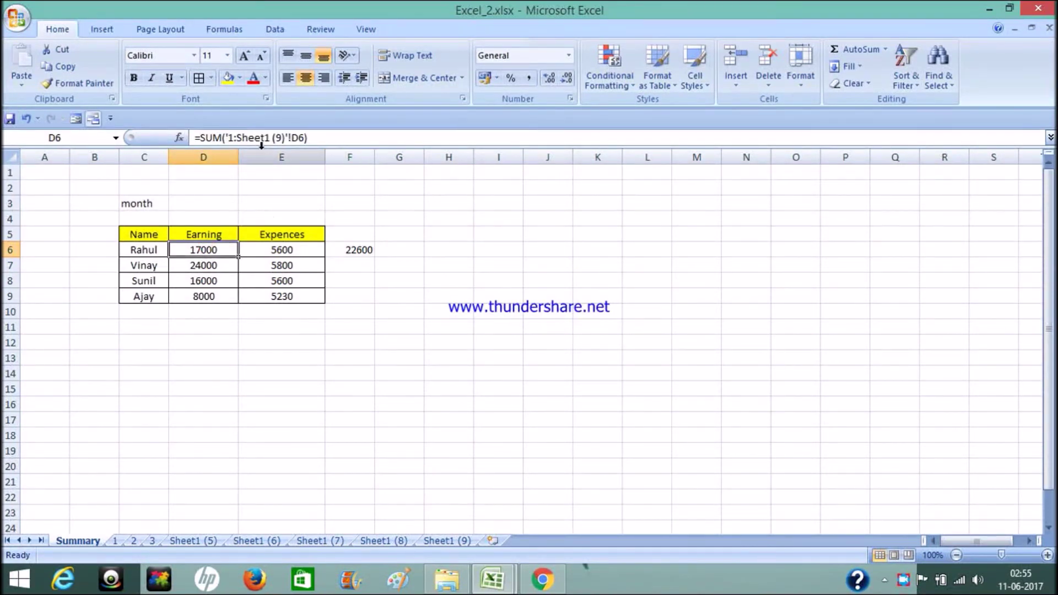
left_click(235, 138)
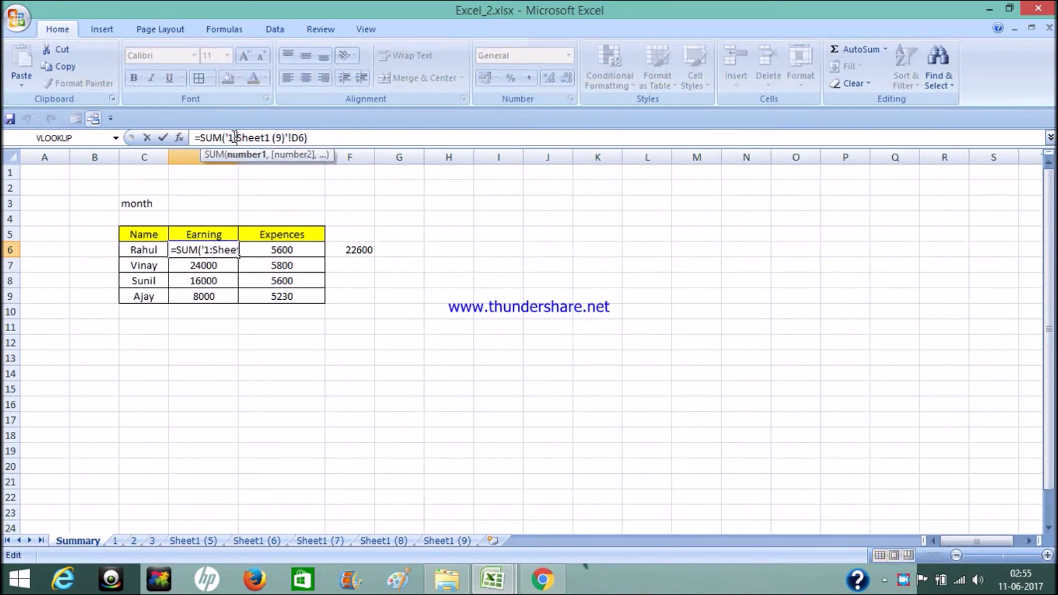
double_click(231, 137)
mouse_move(236, 138)
left_mouse_down()
mouse_move(282, 138)
mouse_move(271, 136)
left_mouse_up()
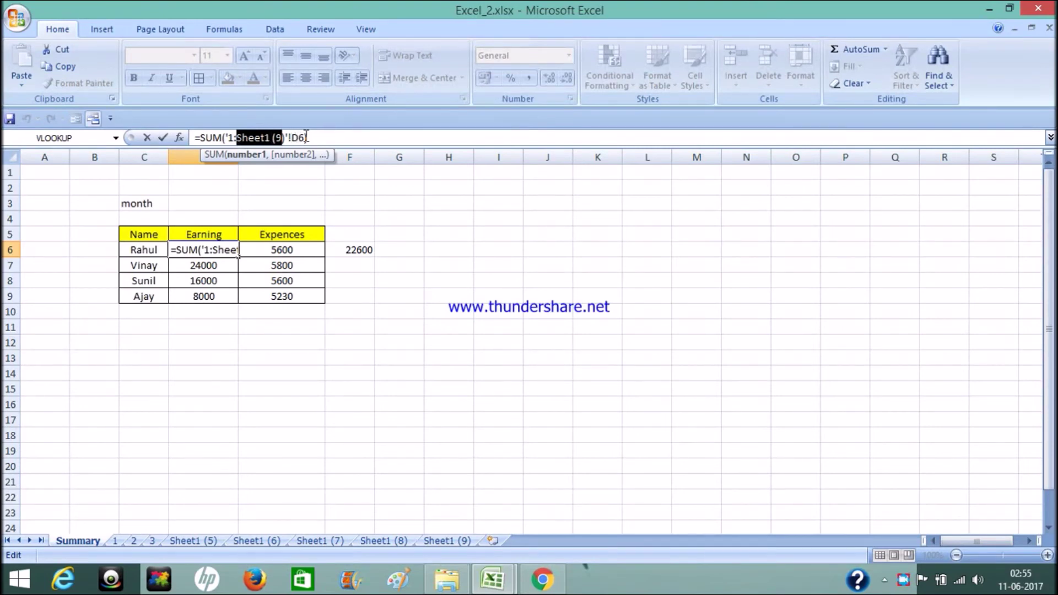
left_click(226, 138)
left_click(282, 137)
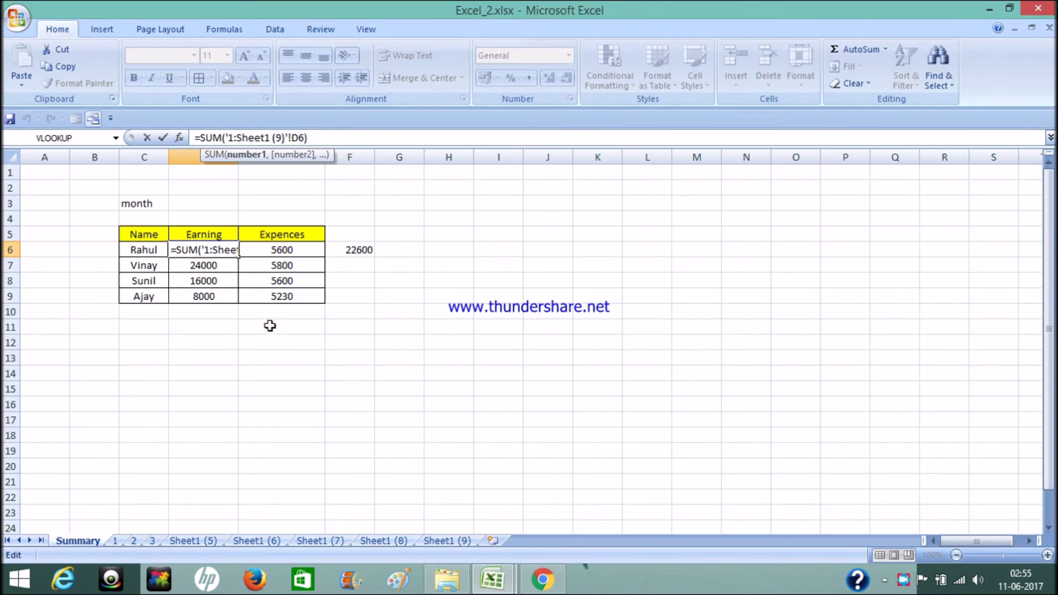
key("ctrl+Return")
left_click(245, 351)
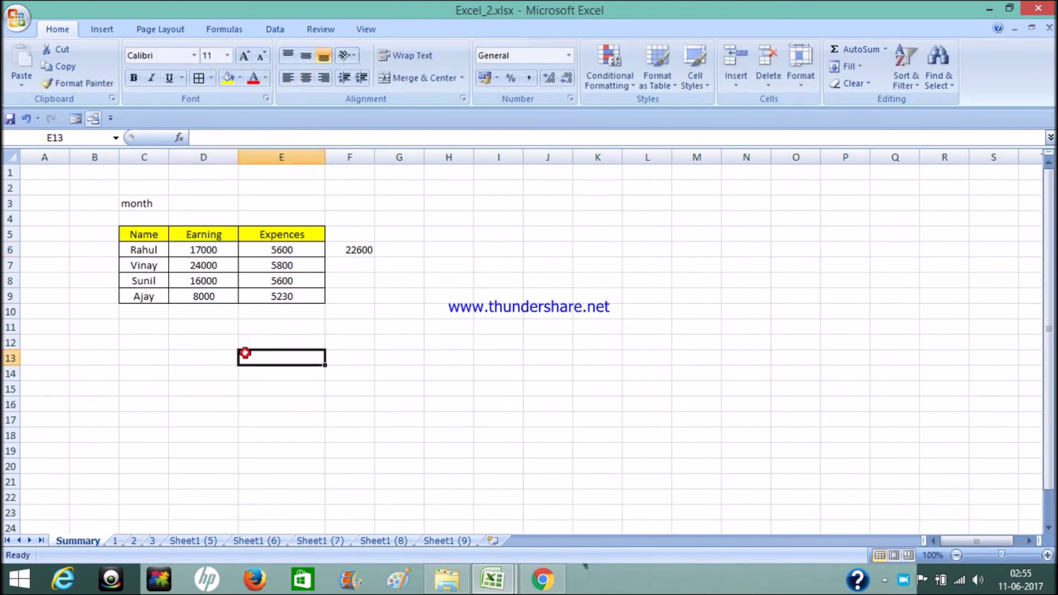
- Review the data on sheet 1 and Sheet1 (5) through Sheet1 (8), where Rahul earns 2000
left_click(118, 539)
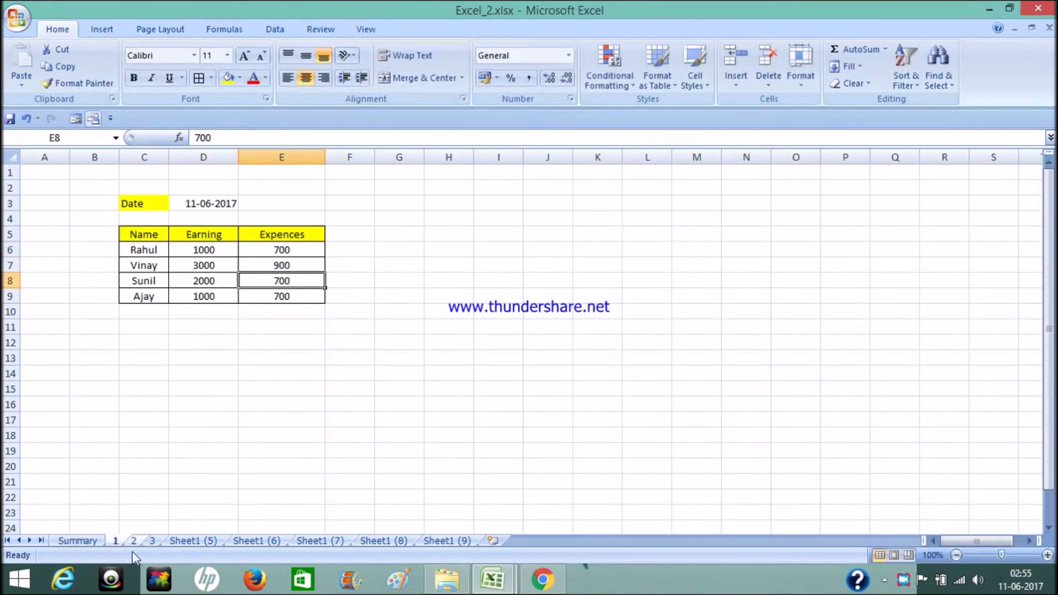
left_click_drag(157, 249, 273, 280)
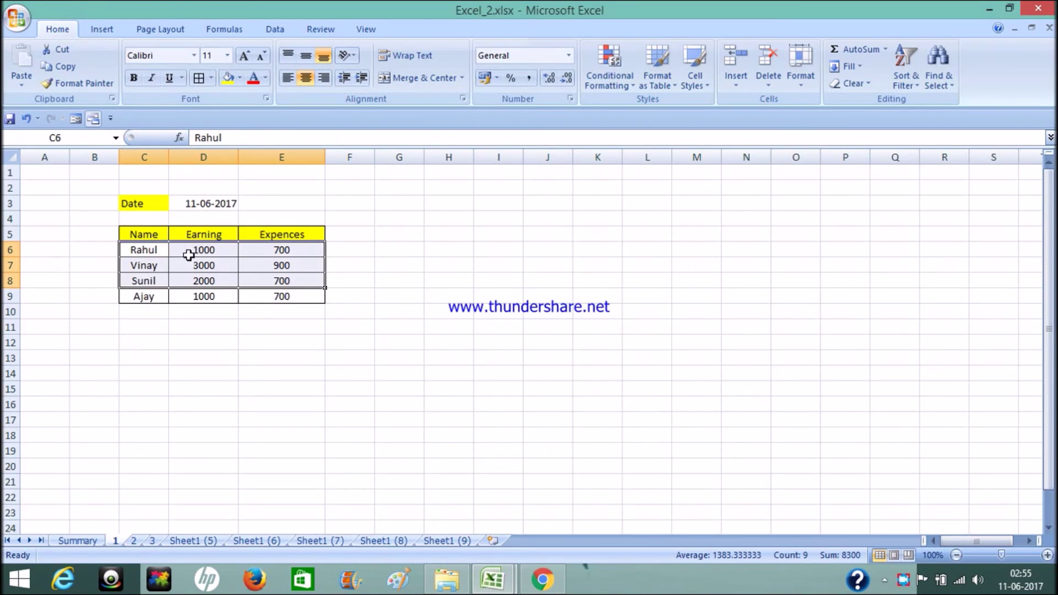
left_click(157, 248)
left_click(182, 543)
left_click(243, 541)
left_click(314, 542)
left_click(371, 542)
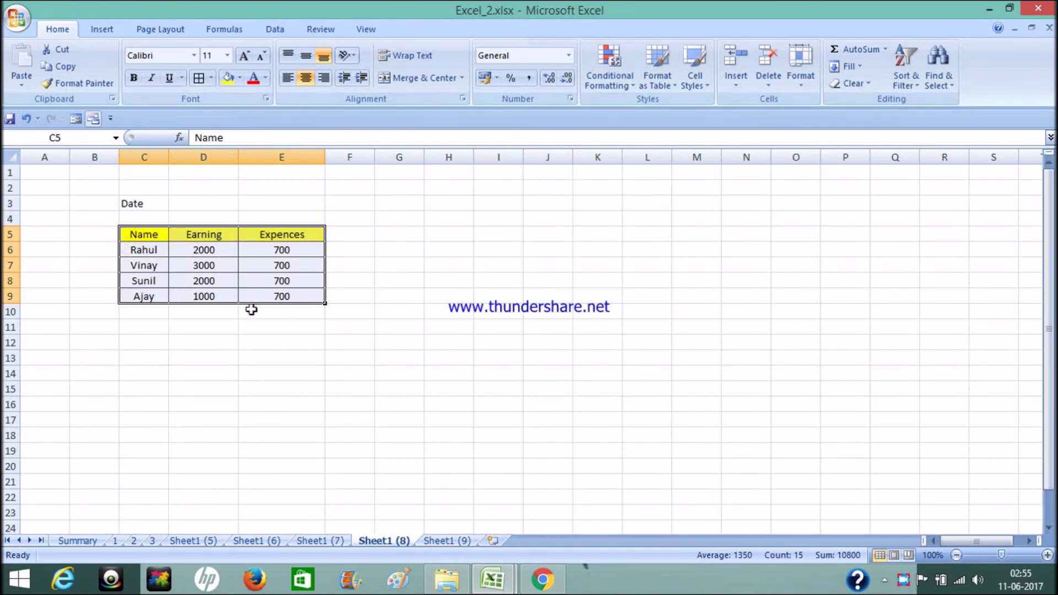
left_click(135, 234)
left_click(204, 245)
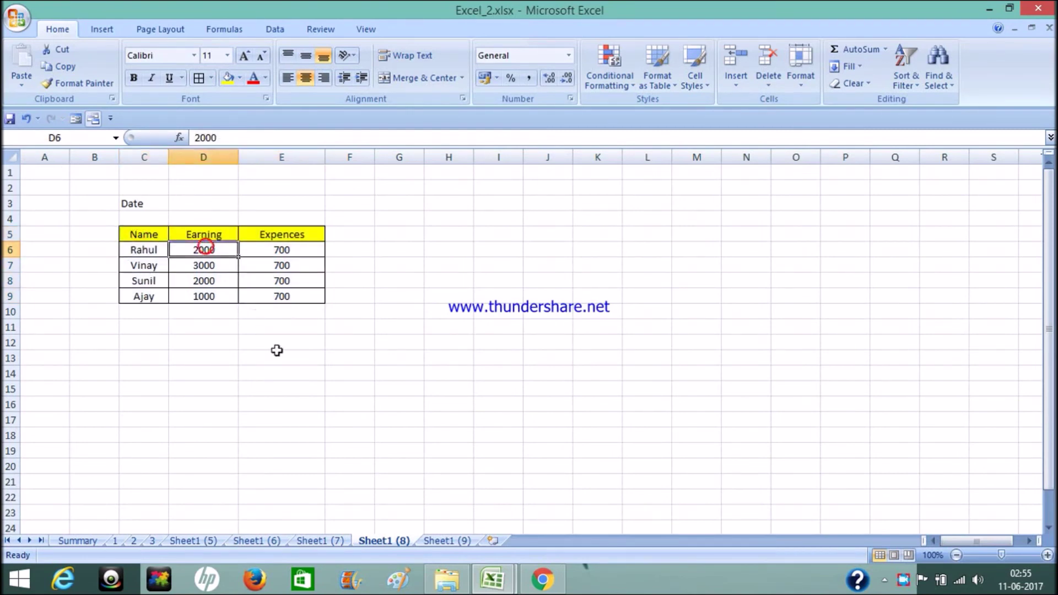
left_click(279, 372)
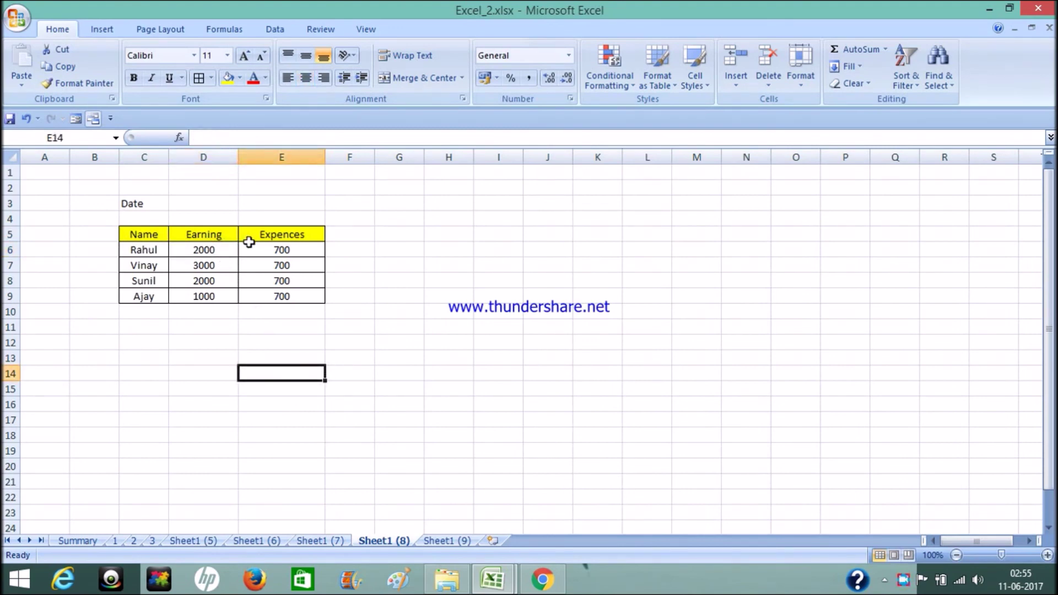